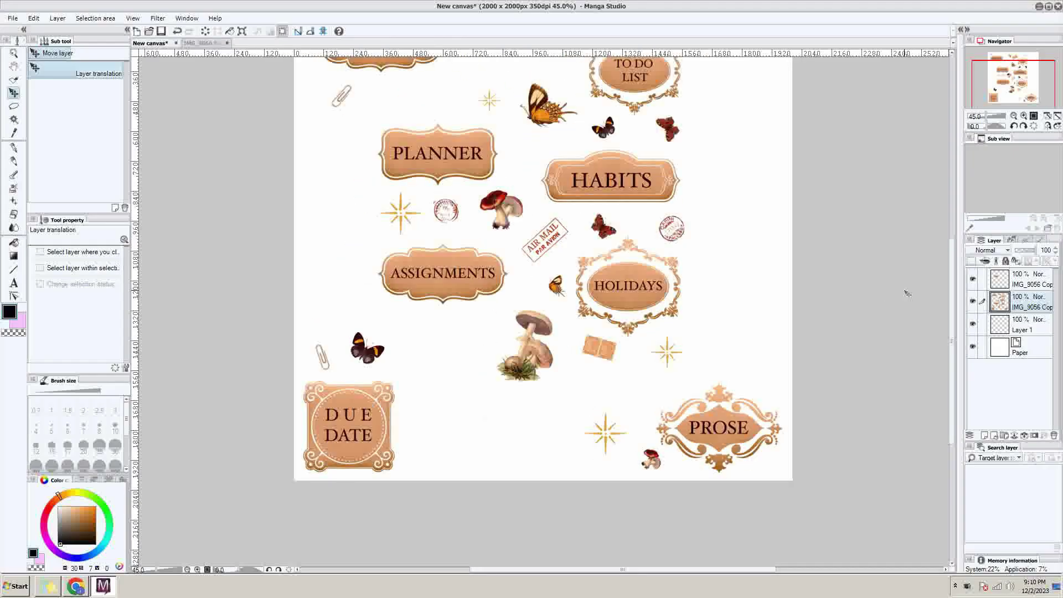
Step: Open the PAINTINGS AS STICKERS image and add it to the 2000 x 2000 px canvas with the IMG_9056 layers hidden
{"action": "scroll", "coordinate": [946, 264], "scroll_direction": "up", "scroll_amount": 2}
{"action": "left_click", "coordinate": [14, 106]}
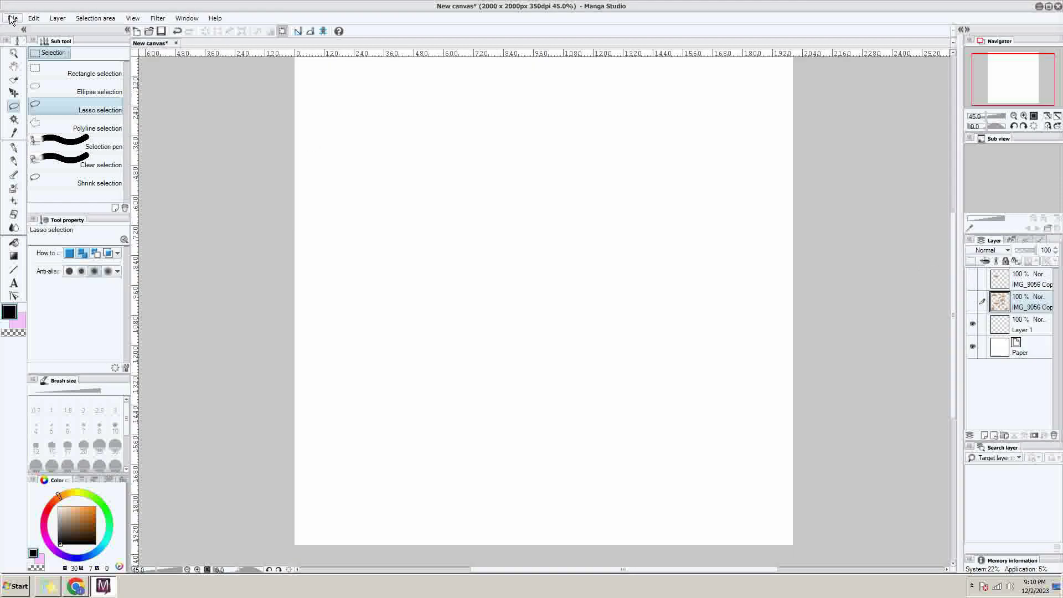
{"action": "key", "text": "ctrl+o"}
{"action": "double_click", "coordinate": [494, 168]}
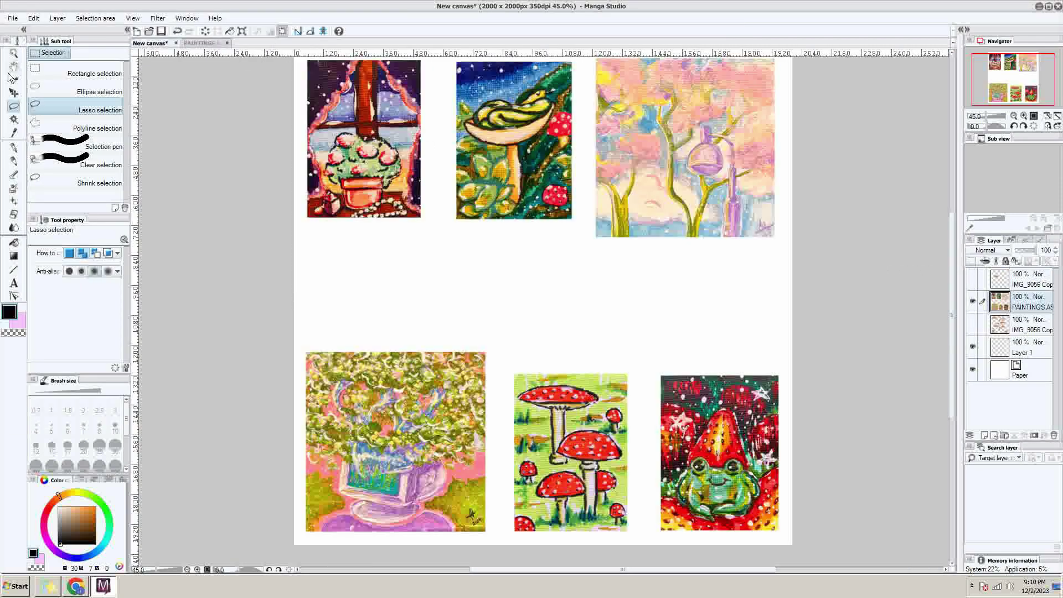
Step: Select the window painting with a rectangular selection and move it closer to the canvas's upper-left corner
{"action": "scroll", "coordinate": [471, 558], "scroll_direction": "up", "scroll_amount": 1}
{"action": "left_click", "coordinate": [55, 71]}
{"action": "left_click_drag", "start_coordinate": [291, 89], "coordinate": [437, 277]}
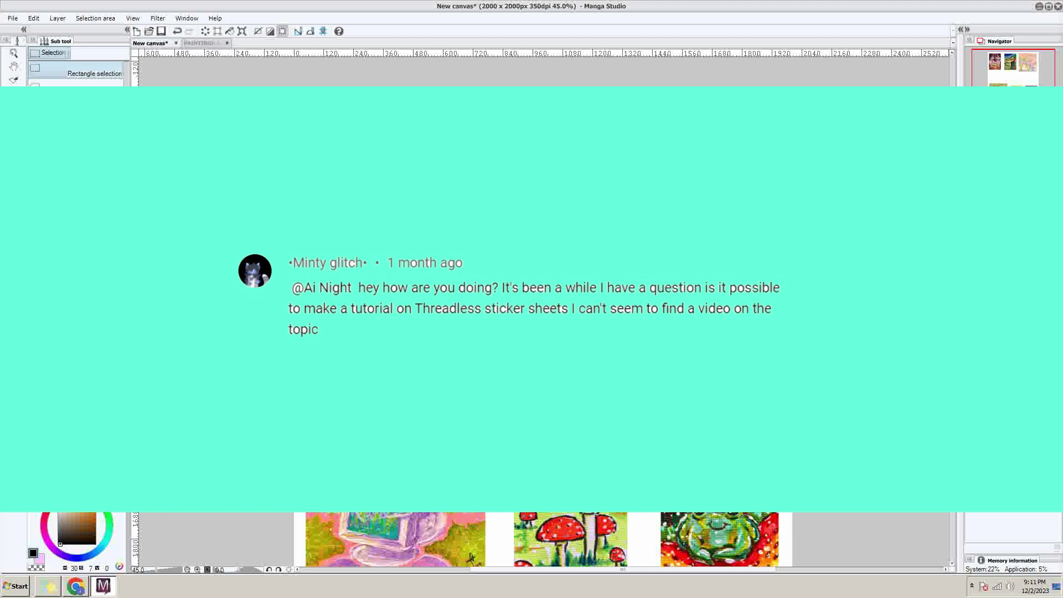
{"action": "left_click_drag", "start_coordinate": [471, 557], "coordinate": [460, 558]}
{"action": "key", "text": "m"}
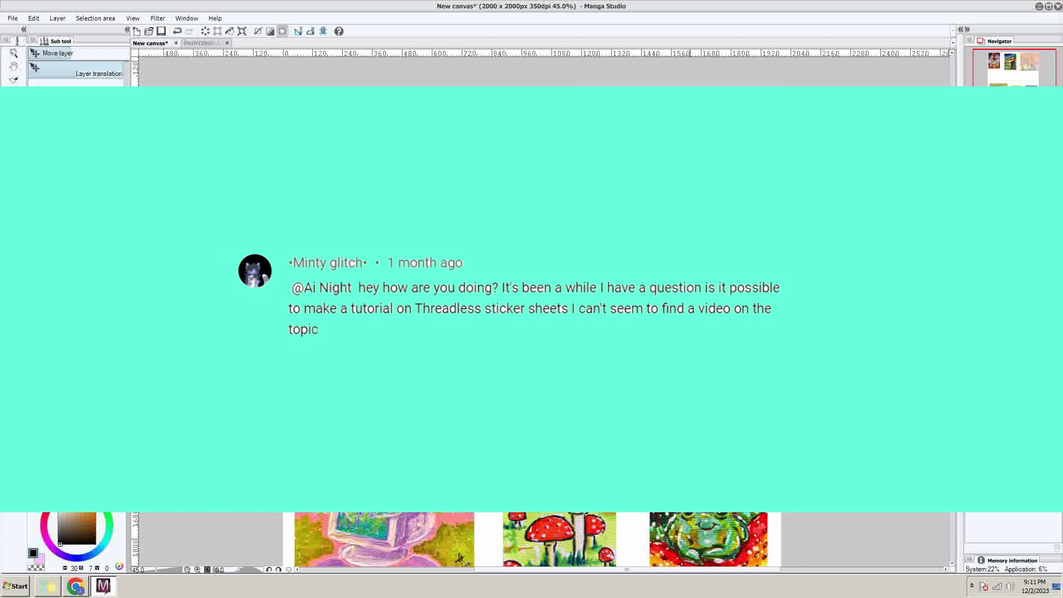
{"action": "key", "text": "ctrl+d"}
Step: Select the square computer painting and move it into the canvas's lower-left corner
{"action": "left_click_drag", "start_coordinate": [690, 377], "coordinate": [685, 333]}
{"action": "left_click", "coordinate": [13, 107]}
{"action": "left_click_drag", "start_coordinate": [257, 325], "coordinate": [477, 553]}
{"action": "left_click", "coordinate": [14, 93]}
{"action": "left_click_drag", "start_coordinate": [325, 381], "coordinate": [315, 391]}
{"action": "key", "text": "ctrl+d"}
Step: Select the frog painting and move it into the canvas's lower-right corner
{"action": "left_click", "coordinate": [14, 106]}
{"action": "left_click_drag", "start_coordinate": [632, 354], "coordinate": [782, 551]}
{"action": "left_click", "coordinate": [14, 93]}
{"action": "left_click_drag", "start_coordinate": [741, 436], "coordinate": [752, 448]}
Step: Rotate the red mushroom painting by 37 degrees and place it in the middle of the canvas
{"action": "key", "text": "m"}
{"action": "left_click_drag", "start_coordinate": [485, 350], "coordinate": [623, 541]}
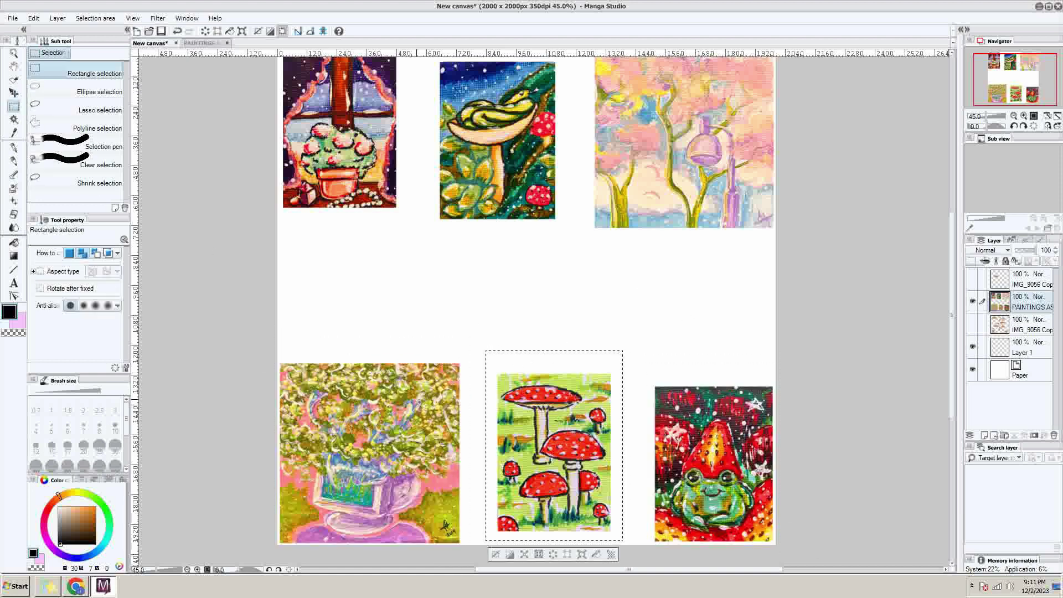
{"action": "key", "text": "ctrl+t"}
{"action": "left_click", "coordinate": [104, 335]}
{"action": "type", "text": "90"}
{"action": "key", "text": "Return"}
{"action": "mouse_move", "coordinate": [588, 437]}
{"action": "left_mouse_down"}
{"action": "mouse_move", "coordinate": [633, 296]}
{"action": "mouse_move", "coordinate": [637, 305]}
{"action": "left_mouse_up"}
{"action": "left_click_drag", "start_coordinate": [516, 225], "coordinate": [448, 330]}
{"action": "left_click_drag", "start_coordinate": [622, 312], "coordinate": [600, 332]}
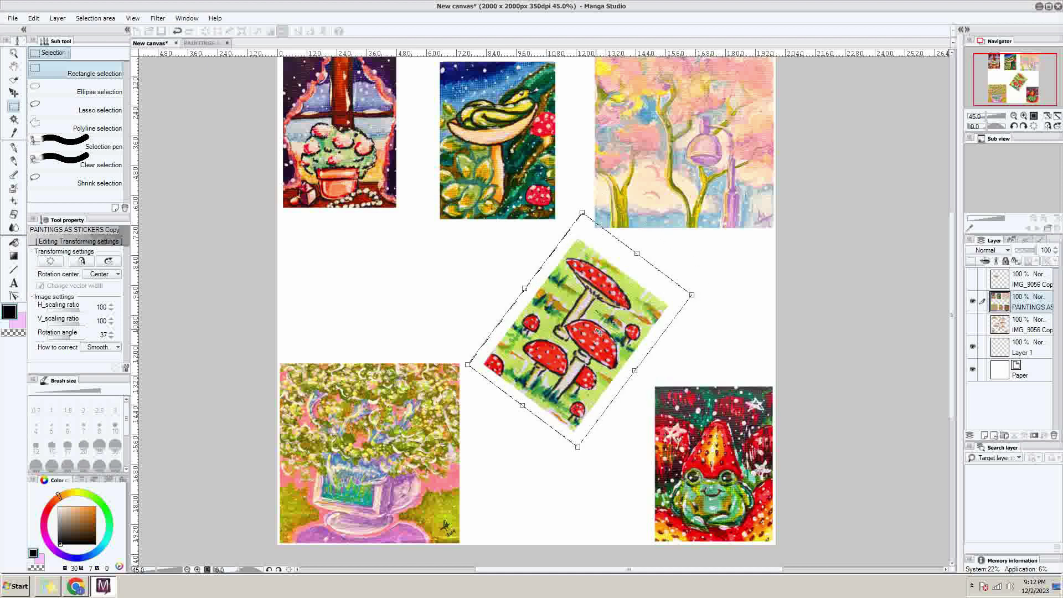
{"action": "key", "text": "Return"}
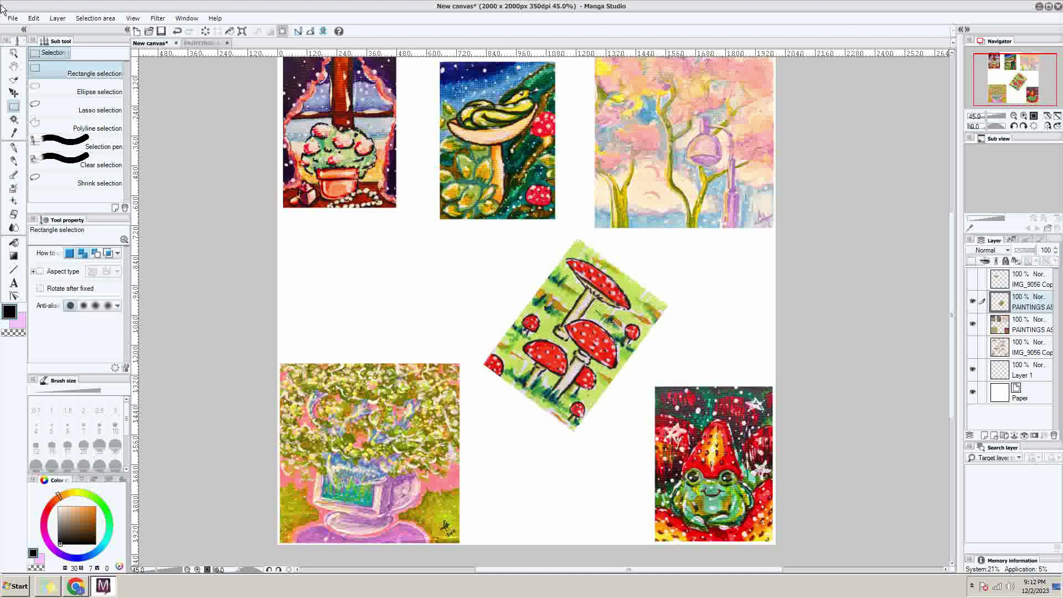
Step: Cut the window painting out of the paintings layer and paste it onto its own layer
{"action": "left_click_drag", "start_coordinate": [402, 217], "coordinate": [275, 51]}
{"action": "left_click", "coordinate": [1031, 324]}
{"action": "key", "text": "ctrl+x"}
{"action": "key", "text": "ctrl+v"}
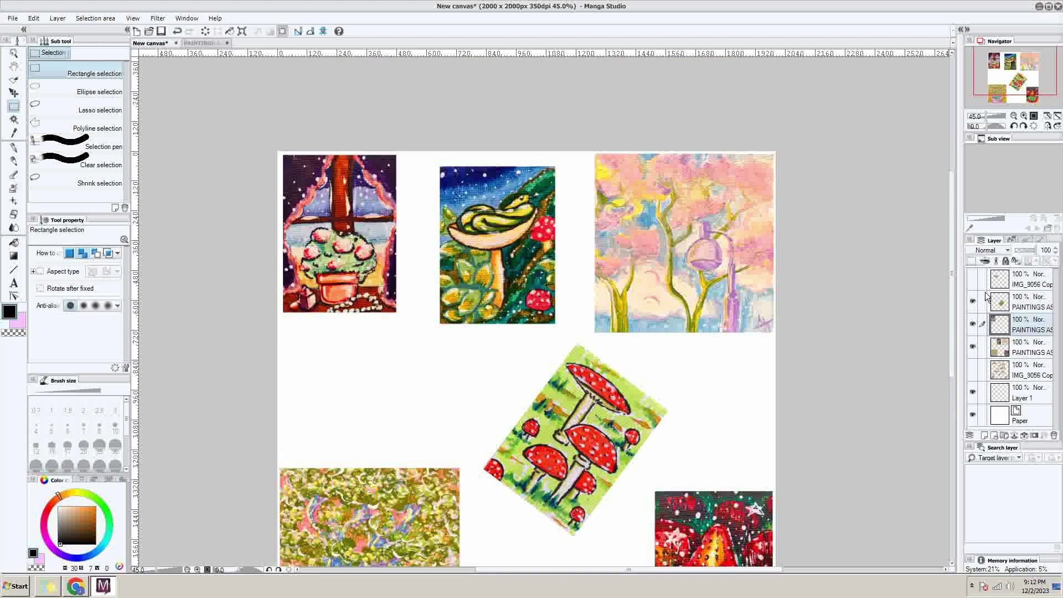
Step: Hide the window painting's layer and move the snake painting into its place in the canvas's upper-left corner
{"action": "left_click", "coordinate": [973, 324]}
{"action": "left_click", "coordinate": [1032, 347]}
{"action": "left_click_drag", "start_coordinate": [419, 145], "coordinate": [575, 334]}
{"action": "key", "text": "k"}
{"action": "left_click_drag", "start_coordinate": [515, 260], "coordinate": [355, 248]}
{"action": "key", "text": "ctrl+d"}
{"action": "scroll", "coordinate": [538, 146], "scroll_direction": "down", "scroll_amount": 1}
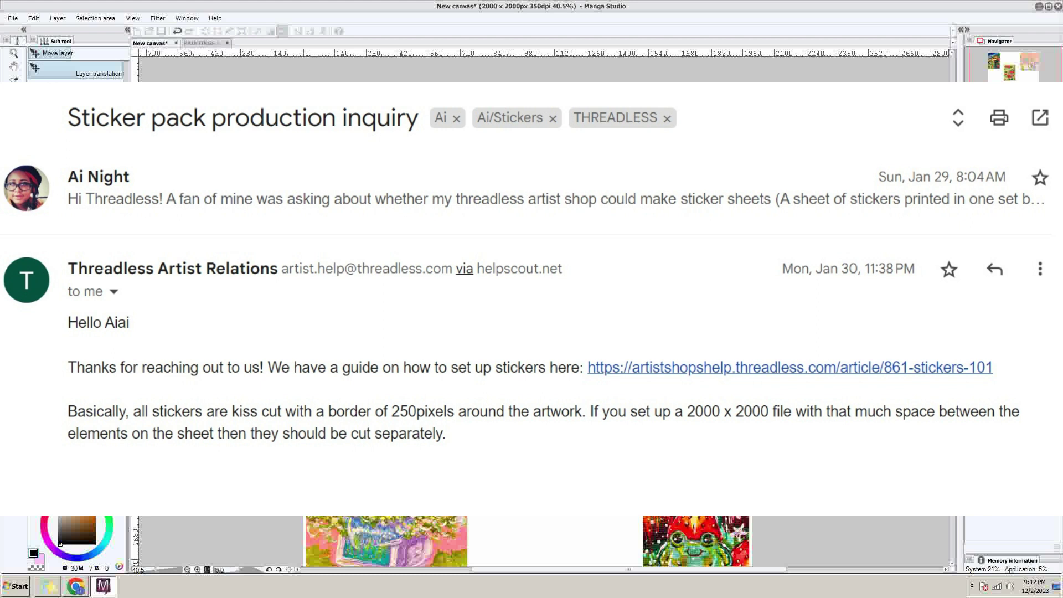
{"action": "scroll", "coordinate": [538, 147], "scroll_direction": "down", "scroll_amount": 1}
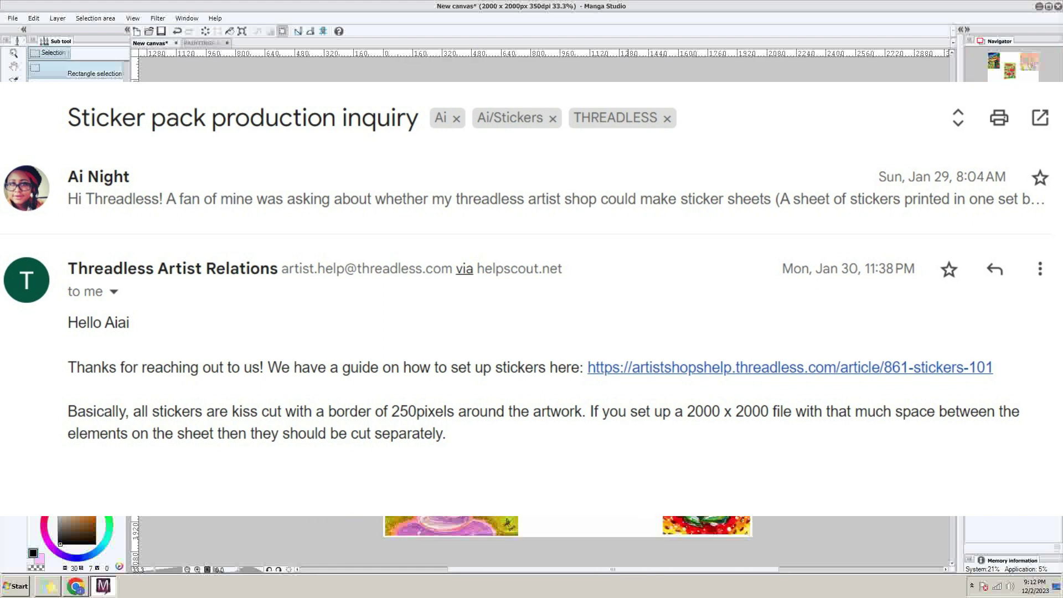
Step: Select, reposition and enlarge the frog painting near the canvas's lower-right corner
{"action": "left_click_drag", "start_coordinate": [648, 399], "coordinate": [757, 565]}
{"action": "mouse_move", "coordinate": [740, 476]}
{"action": "left_mouse_down"}
{"action": "mouse_move", "coordinate": [559, 388]}
{"action": "mouse_move", "coordinate": [692, 465]}
{"action": "left_mouse_up"}
{"action": "key", "text": "ctrl+t"}
{"action": "key", "text": "Return"}
{"action": "key", "text": "ctrl+d"}
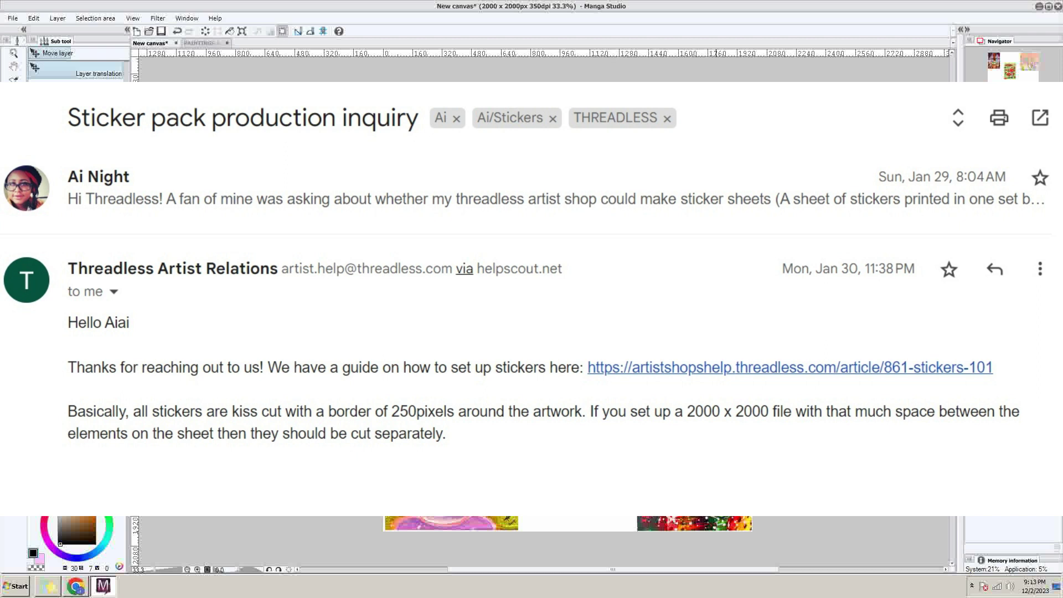
{"action": "left_click_drag", "start_coordinate": [523, 302], "coordinate": [525, 302]}
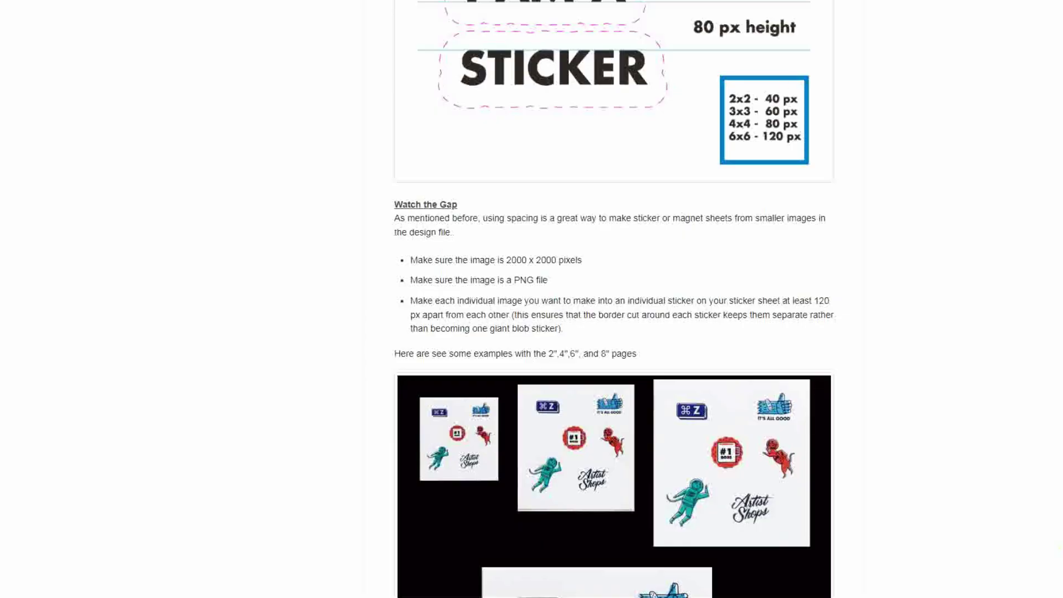
Step: Review the gap-height diagram and the Watch the Gap requirements in the Threadless sticker guide
{"action": "scroll", "coordinate": [804, 172], "scroll_direction": "up", "scroll_amount": 5}
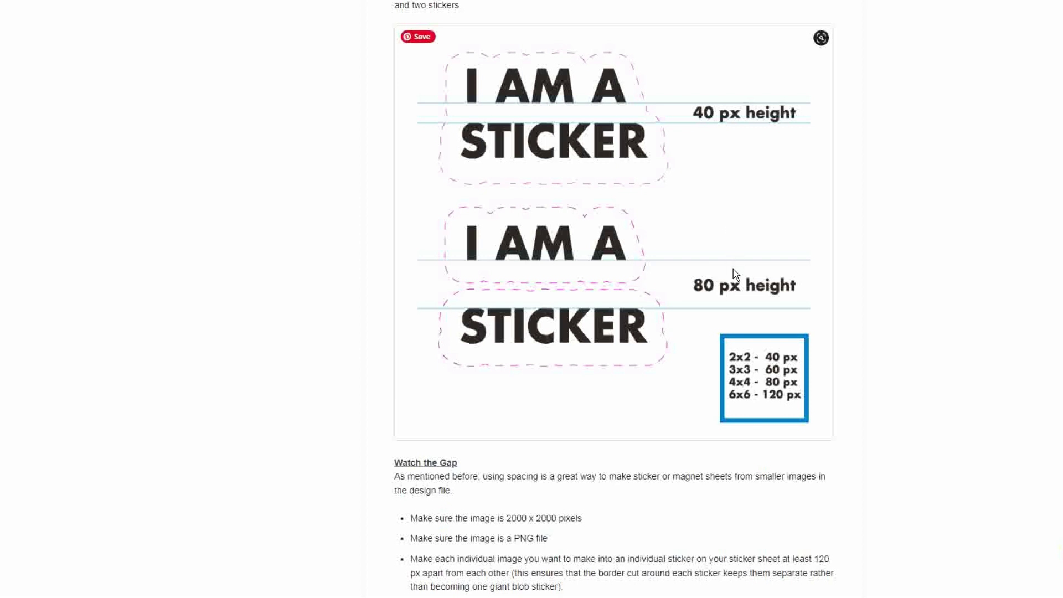
{"action": "scroll", "coordinate": [736, 274], "scroll_direction": "down", "scroll_amount": 7}
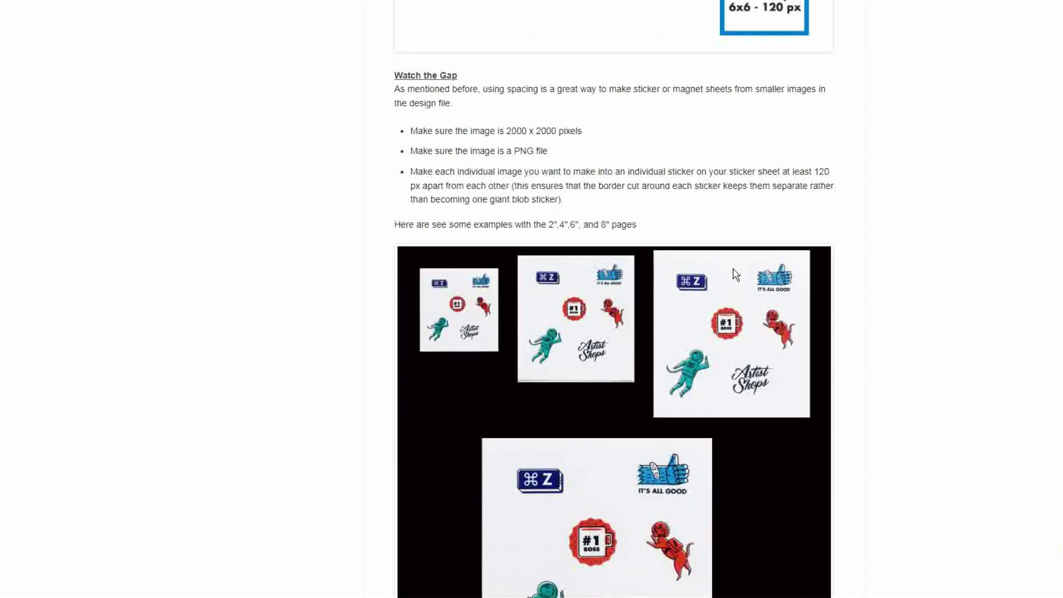
{"action": "scroll", "coordinate": [736, 274], "scroll_direction": "down", "scroll_amount": 1}
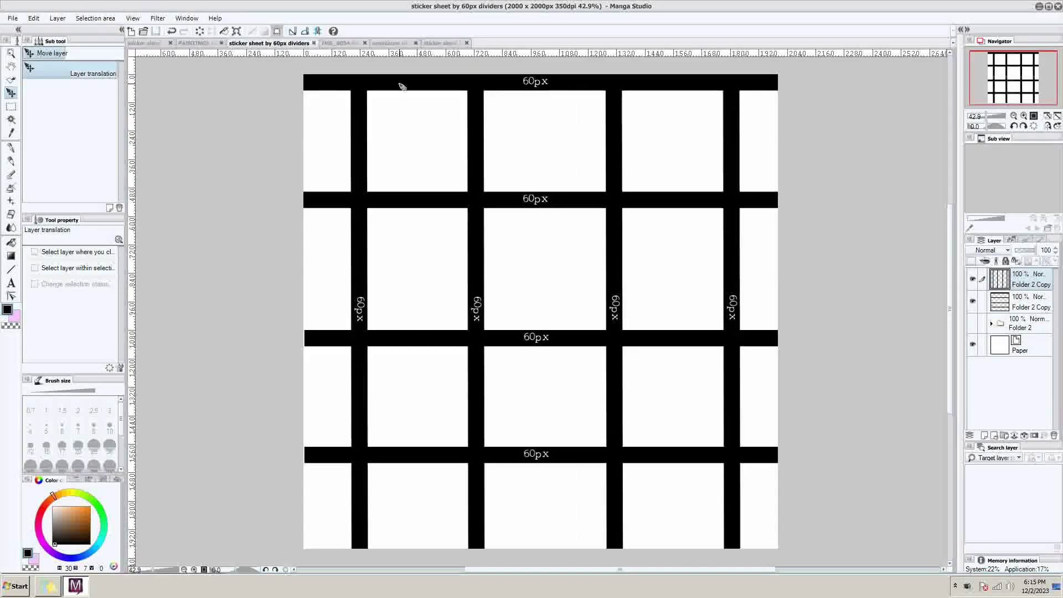
Step: Look through the open divider templates and sticker documents, ending at weirdcore stickers.png
{"action": "left_click", "coordinate": [440, 43]}
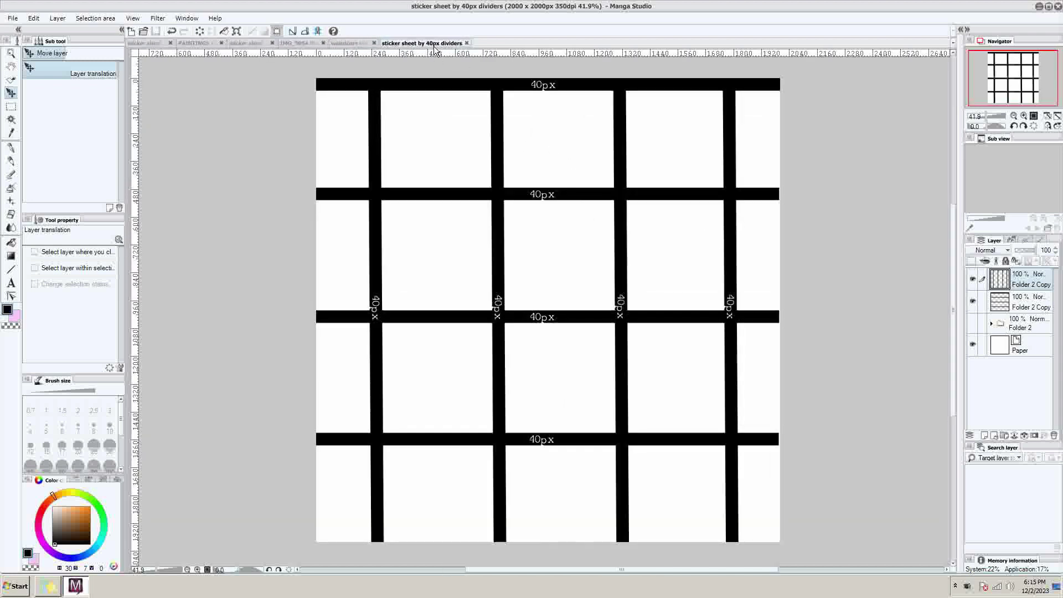
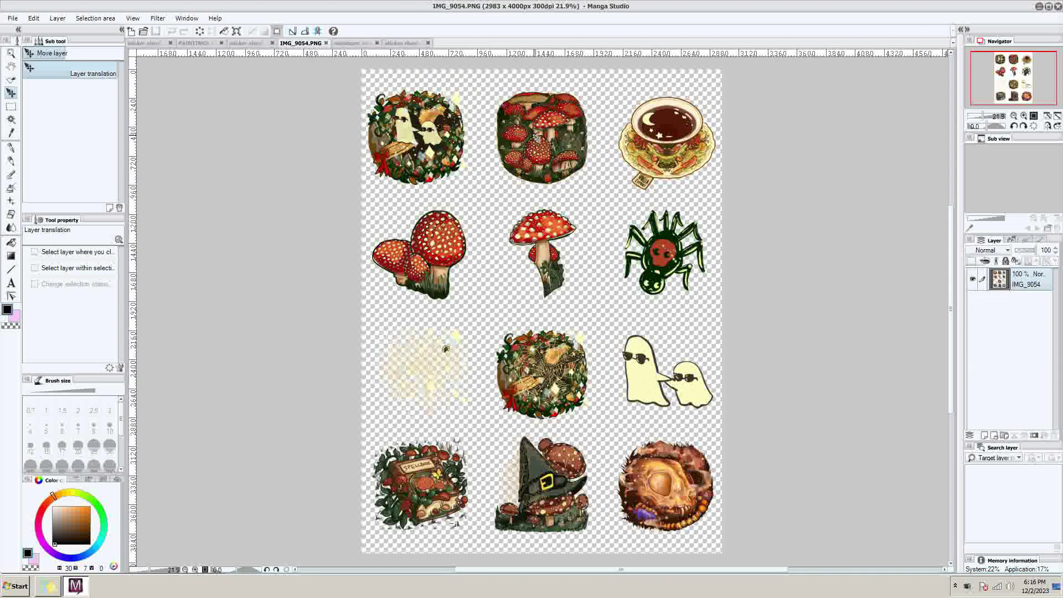
{"action": "left_click", "coordinate": [247, 44]}
{"action": "left_click", "coordinate": [195, 43]}
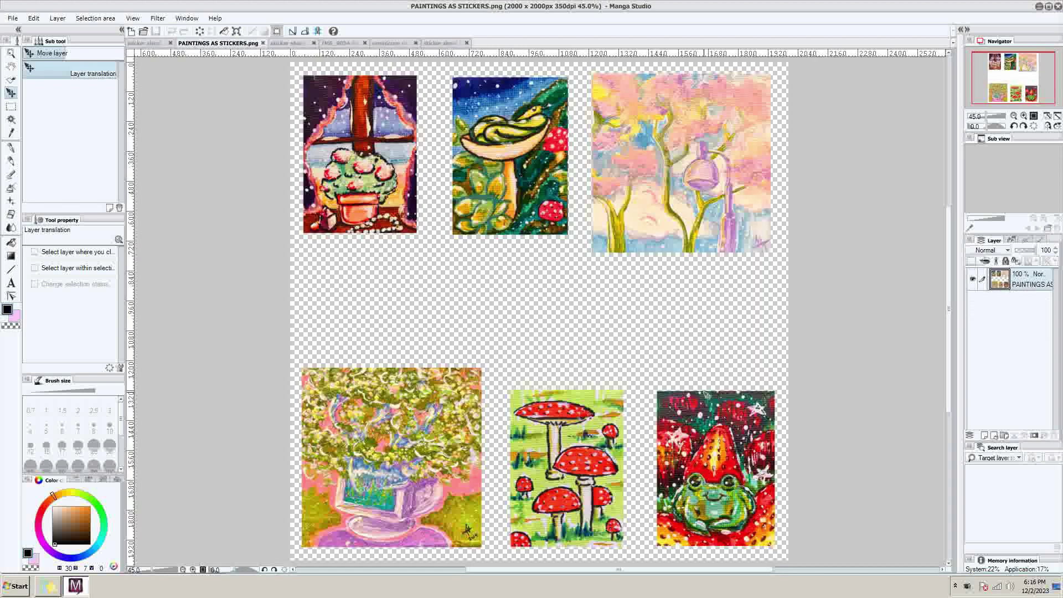
{"action": "left_click", "coordinate": [145, 43]}
{"action": "key", "text": "ctrl+shift+Tab"}
{"action": "key", "text": "ctrl+shift+Tab"}
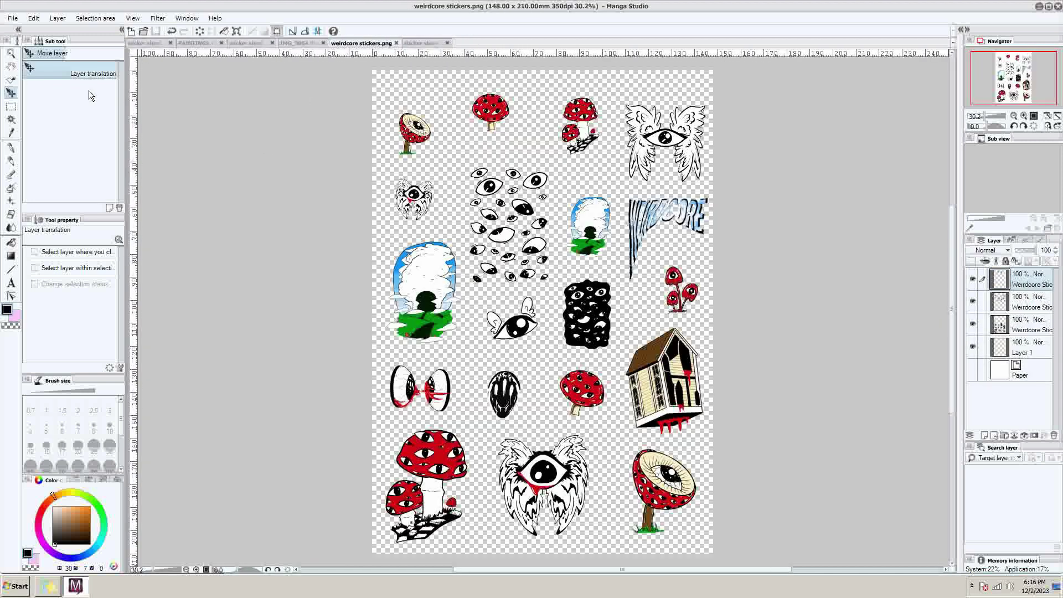
{"action": "key", "text": "ctrl+a"}
{"action": "key", "text": "ctrl+c"}
{"action": "left_click", "coordinate": [418, 44]}
{"action": "key", "text": "ctrl+v"}
{"action": "key", "text": "ctrl+z"}
Step: Combine the artwork layers of weirdcore stickers.png, from Layer 1 up to the topmost one, into a single layer
{"action": "left_click", "coordinate": [363, 43]}
{"action": "left_click", "coordinate": [1025, 343]}
{"action": "left_click", "coordinate": [1013, 280], "text": "shift"}
{"action": "right_click", "coordinate": [1013, 280]}
{"action": "left_click", "coordinate": [1015, 458]}
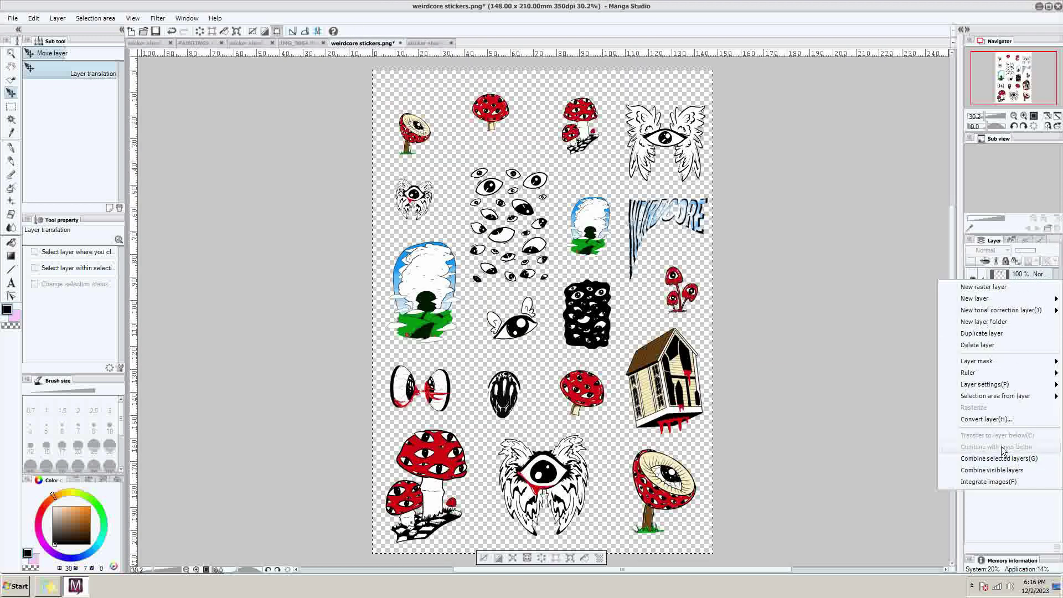
Step: Paste the combined weirdcore artwork into the sticker sheet by 40px dividers document and scale it down to fit the sheet
{"action": "left_click", "coordinate": [423, 42]}
{"action": "key", "text": "ctrl+v"}
{"action": "key", "text": "ctrl+t"}
{"action": "left_click_drag", "start_coordinate": [334, 110], "coordinate": [496, 336]}
{"action": "left_click_drag", "start_coordinate": [561, 380], "coordinate": [478, 162]}
{"action": "key", "text": "Return"}
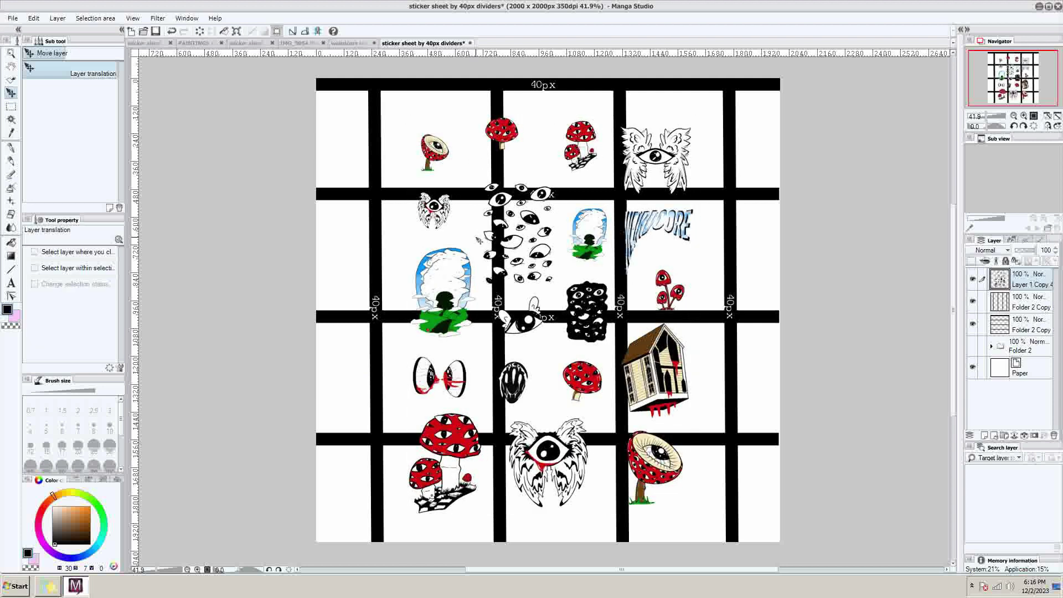
Step: Move the small one-eyed mushroom and the small winged eye into the first and second cells of the first column
{"action": "left_click", "coordinate": [10, 106]}
{"action": "mouse_move", "coordinate": [411, 123]}
{"action": "left_mouse_down"}
{"action": "mouse_move", "coordinate": [460, 181]}
{"action": "mouse_move", "coordinate": [350, 140]}
{"action": "left_mouse_up"}
{"action": "left_click", "coordinate": [10, 93]}
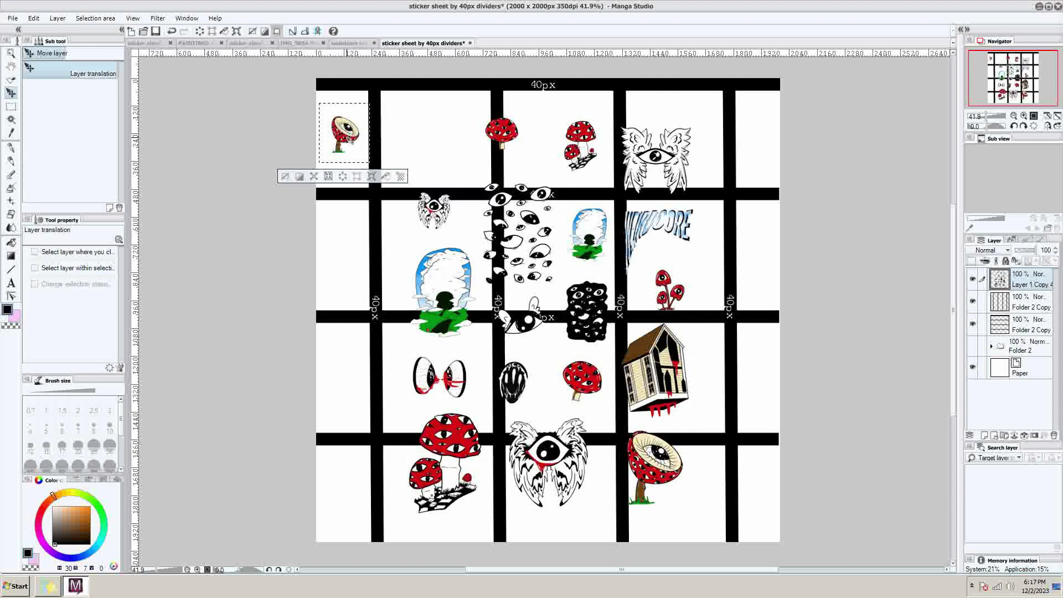
{"action": "left_click", "coordinate": [12, 108]}
{"action": "left_click", "coordinate": [11, 93]}
{"action": "left_click_drag", "start_coordinate": [434, 214], "coordinate": [341, 249]}
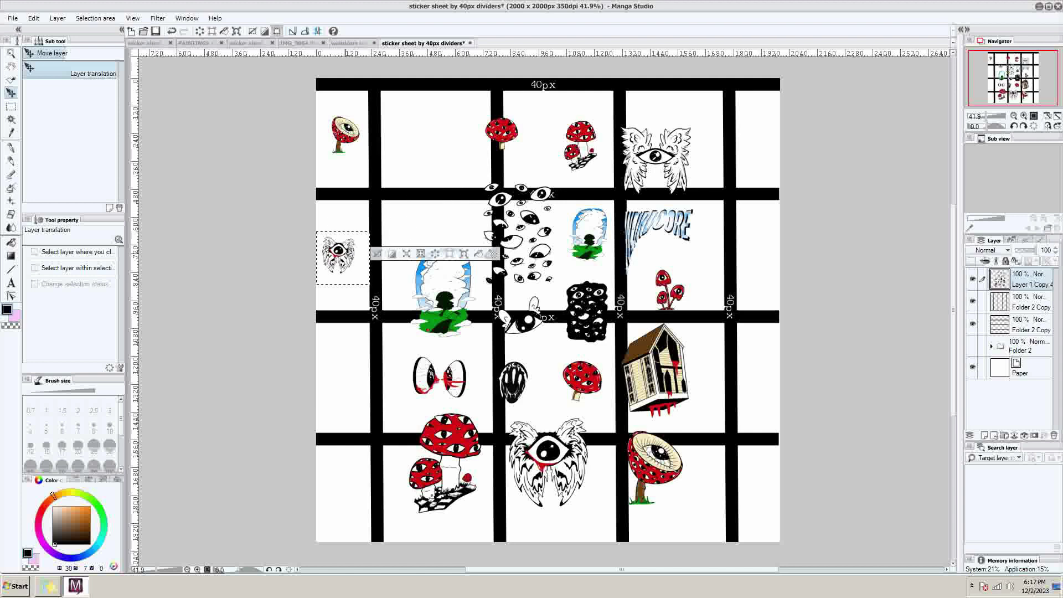
{"action": "key", "text": "ctrl+d"}
Step: Move the large sky doorway within the second column's second cell and the white winged eye into the fourth column's first cell
{"action": "left_click", "coordinate": [10, 107]}
{"action": "left_click", "coordinate": [10, 93]}
{"action": "left_click_drag", "start_coordinate": [451, 276], "coordinate": [446, 239]}
{"action": "key", "text": "m"}
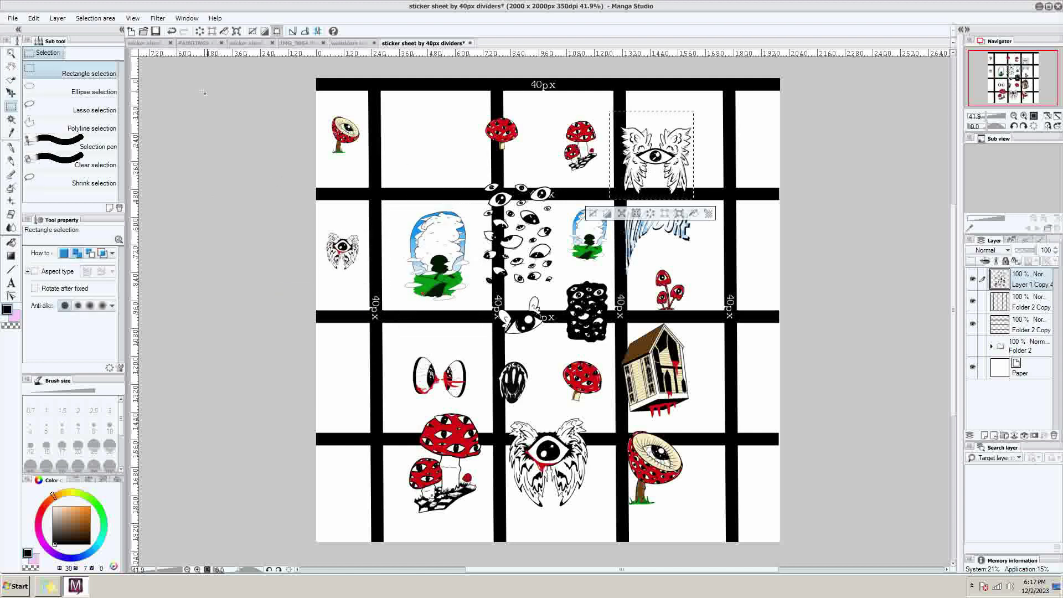
{"action": "key", "text": "k"}
{"action": "left_click_drag", "start_coordinate": [599, 183], "coordinate": [619, 166]}
Step: Move the large mushroom cluster into the second column's last cell and scale it down to clear the dividers
{"action": "left_click", "coordinate": [12, 108]}
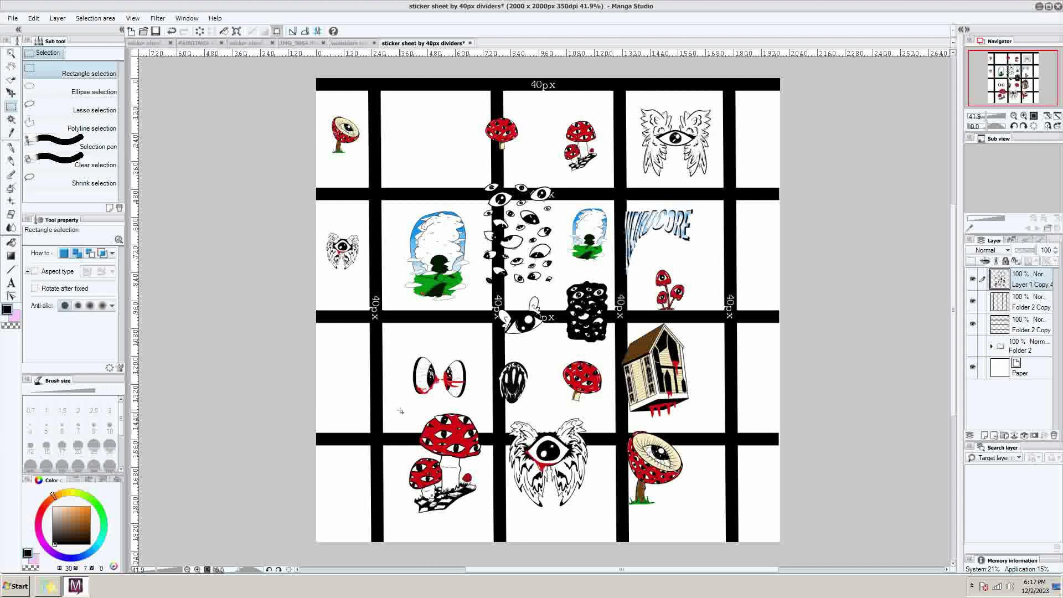
{"action": "left_click_drag", "start_coordinate": [388, 451], "coordinate": [470, 529]}
{"action": "key", "text": "k"}
{"action": "left_click_drag", "start_coordinate": [455, 481], "coordinate": [449, 504]}
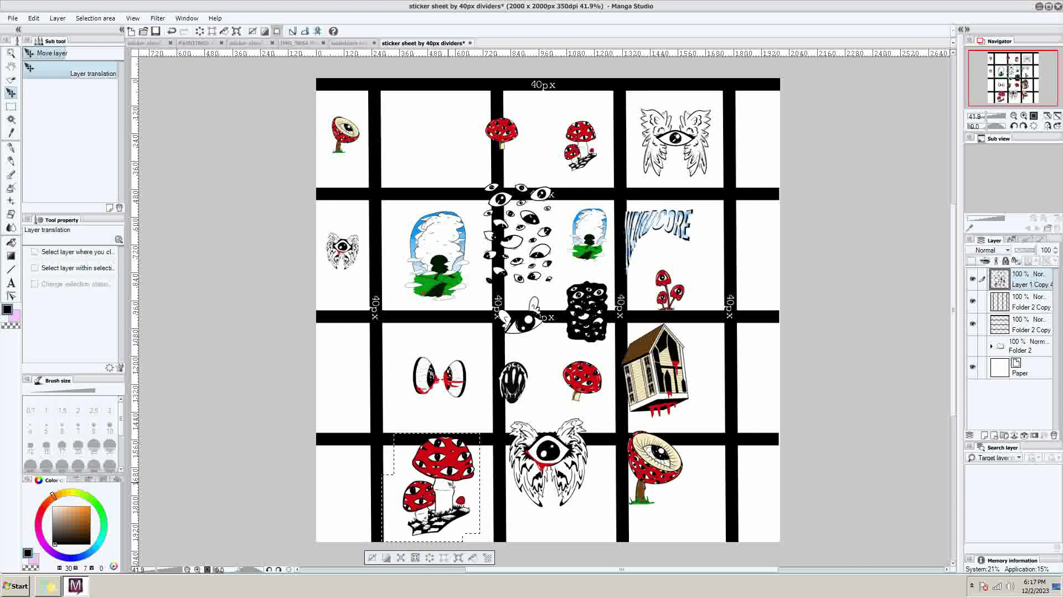
{"action": "key", "text": "ctrl+t"}
{"action": "left_click_drag", "start_coordinate": [480, 433], "coordinate": [449, 476]}
{"action": "key", "text": "Return"}
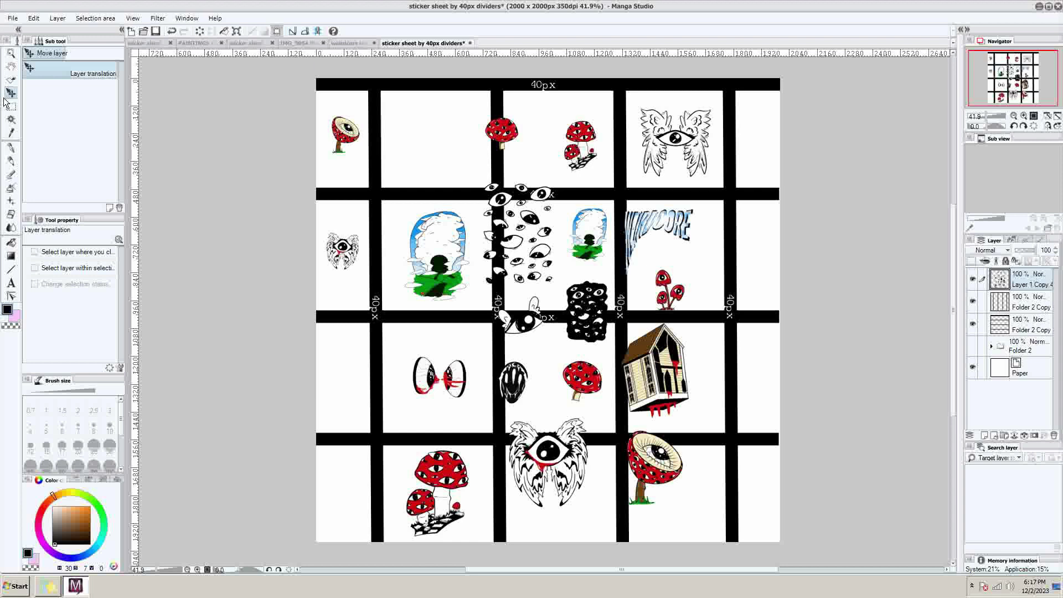
Step: Rotate the pair of bleeding eyes so they stack vertically and place them in the first column's third cell
{"action": "left_click", "coordinate": [11, 107]}
{"action": "left_click_drag", "start_coordinate": [397, 349], "coordinate": [476, 413]}
{"action": "key", "text": "ctrl+t"}
{"action": "left_click_drag", "start_coordinate": [393, 346], "coordinate": [354, 361]}
{"action": "key", "text": "Return"}
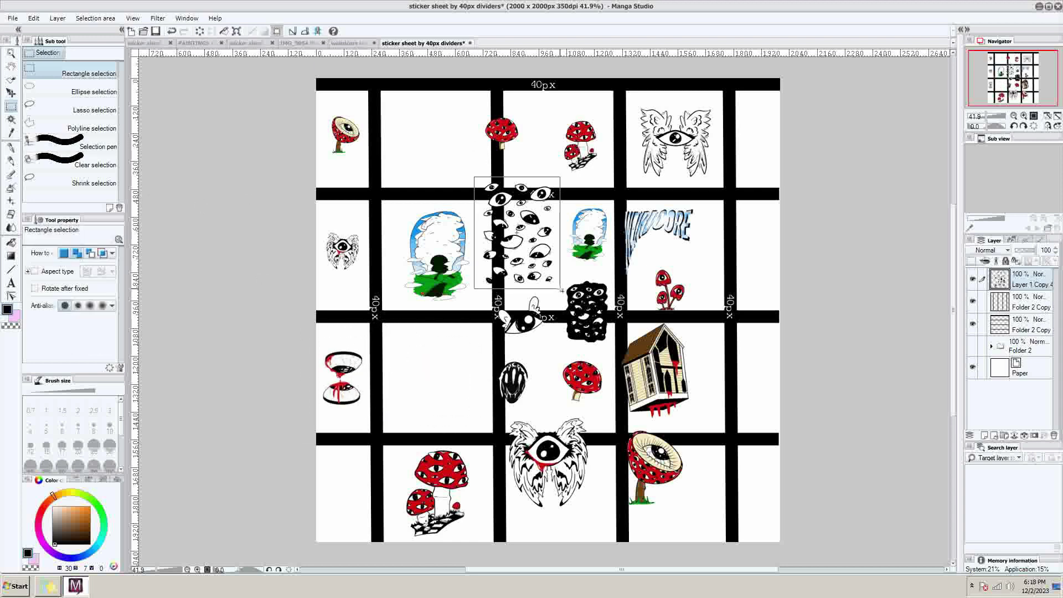
Step: Move the cluster of scattered eyes into the second column's first cell and scale it to 93 percent
{"action": "left_click_drag", "start_coordinate": [561, 288], "coordinate": [561, 289]}
{"action": "key", "text": "k"}
{"action": "left_click_drag", "start_coordinate": [531, 250], "coordinate": [448, 161]}
{"action": "key", "text": "ctrl+t"}
{"action": "left_click_drag", "start_coordinate": [477, 199], "coordinate": [471, 190]}
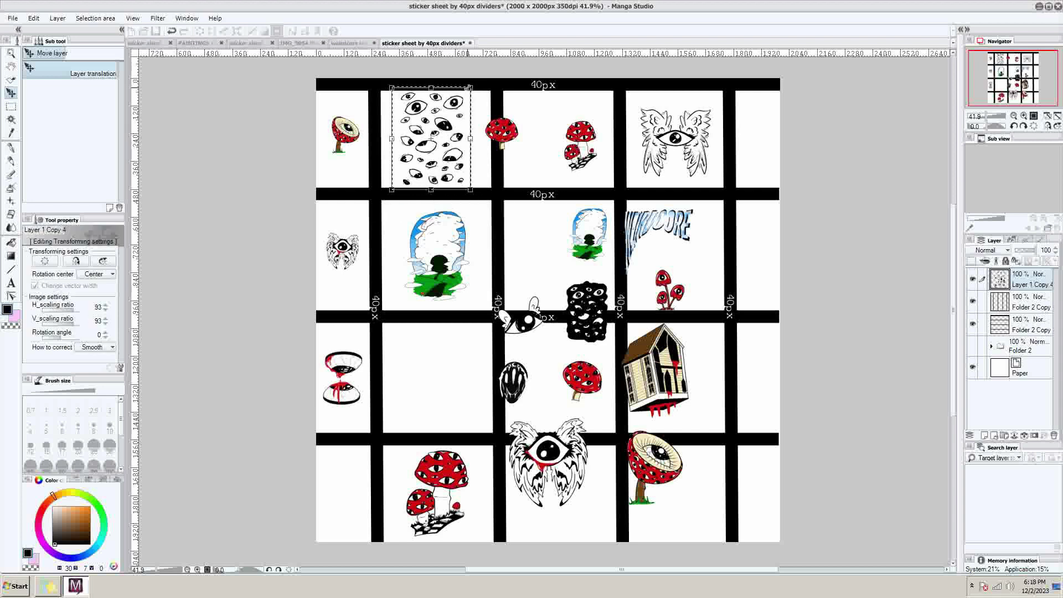
{"action": "key", "text": "Return"}
Step: Move the small round mushroom into the first column's last cell and the WEIRDCORE lettering into the fourth column's second cell
{"action": "key", "text": "m"}
{"action": "left_click", "coordinate": [11, 93]}
{"action": "left_click_drag", "start_coordinate": [502, 131], "coordinate": [348, 492]}
{"action": "key", "text": "ctrl+d"}
{"action": "left_click", "coordinate": [12, 106]}
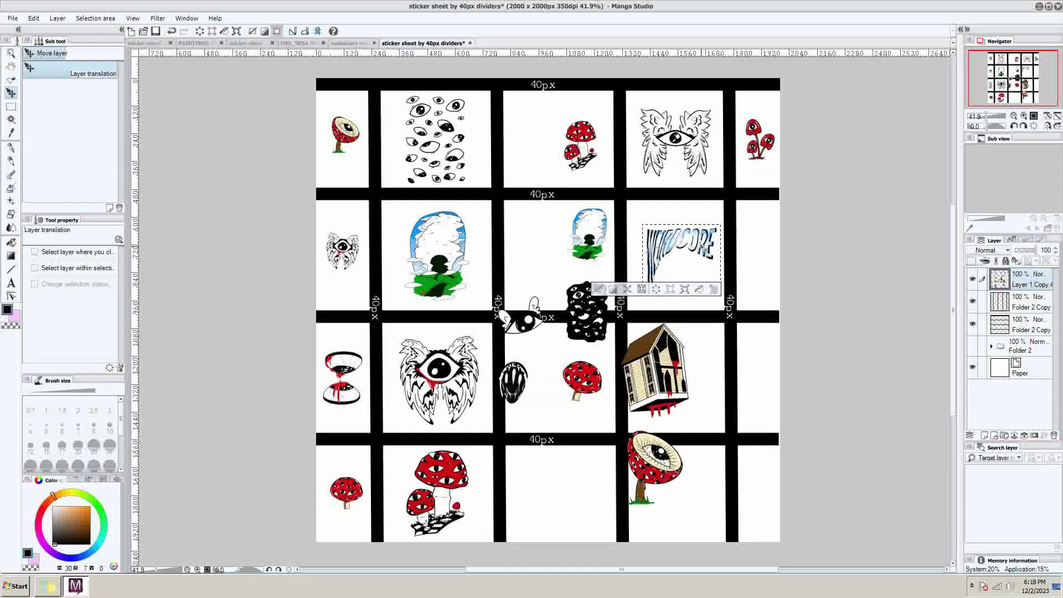
{"action": "left_click_drag", "start_coordinate": [703, 249], "coordinate": [704, 241]}
{"action": "left_click", "coordinate": [11, 107]}
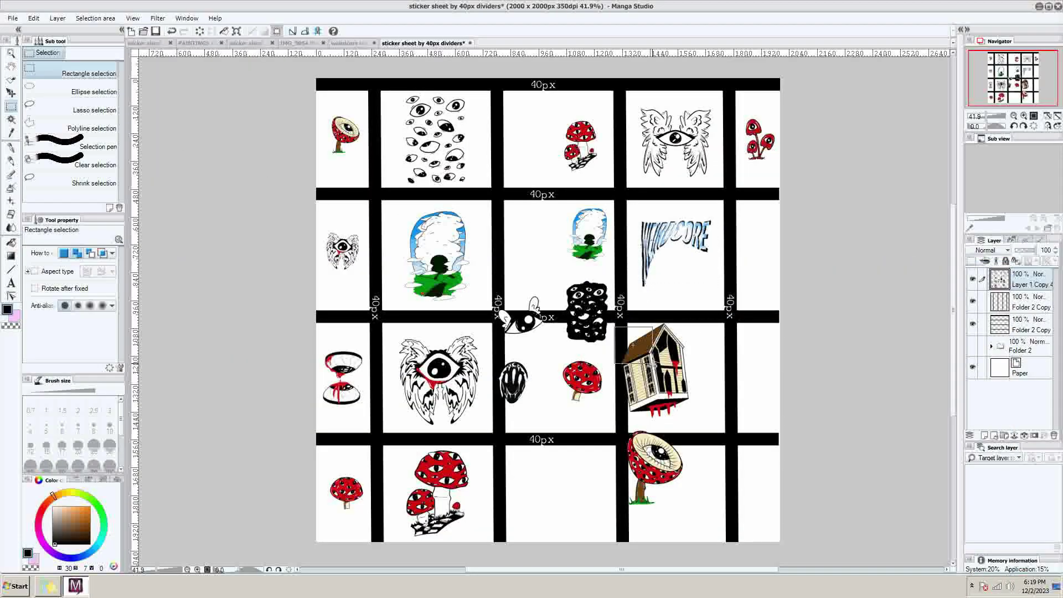
{"action": "left_click", "coordinate": [12, 93]}
{"action": "left_click_drag", "start_coordinate": [677, 359], "coordinate": [700, 365]}
{"action": "key", "text": "ctrl+z"}
{"action": "key", "text": "ctrl+d"}
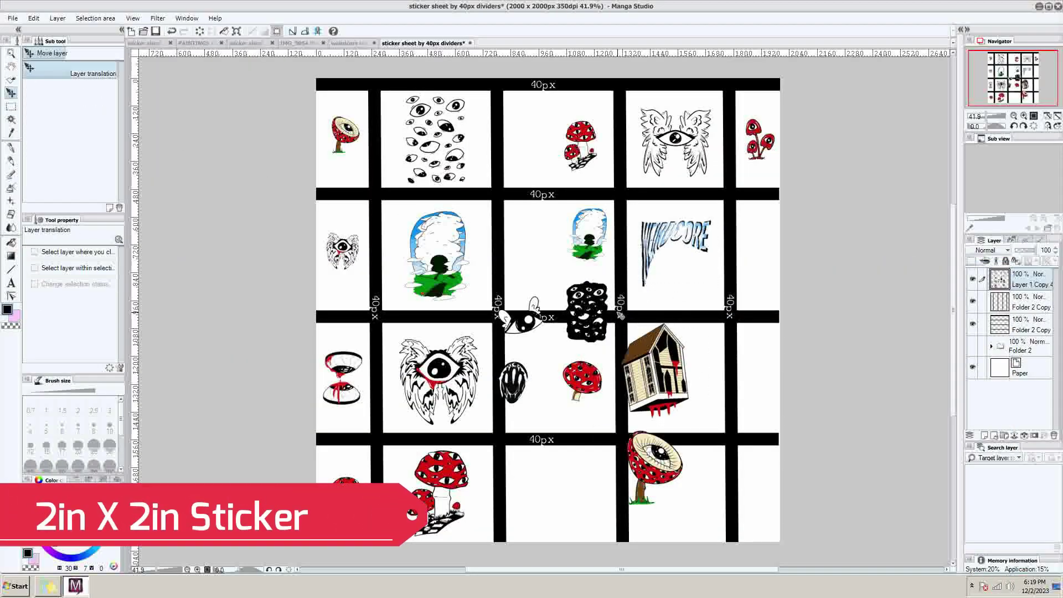
Step: Select the whole bleeding house and move it inside the fourth column's third cell
{"action": "left_click", "coordinate": [11, 106]}
{"action": "left_click_drag", "start_coordinate": [721, 422], "coordinate": [721, 423]}
{"action": "left_click", "coordinate": [11, 93]}
{"action": "left_click_drag", "start_coordinate": [671, 366], "coordinate": [689, 371]}
{"action": "key", "text": "ctrl+d"}
Step: Lasso the large one-eyed mushroom and move it inside the fourth column's last cell
{"action": "left_click", "coordinate": [11, 106]}
{"action": "left_click", "coordinate": [83, 110]}
{"action": "mouse_move", "coordinate": [694, 466]}
{"action": "left_mouse_down"}
{"action": "mouse_move", "coordinate": [686, 449]}
{"action": "mouse_move", "coordinate": [689, 499]}
{"action": "left_mouse_up"}
{"action": "left_click", "coordinate": [11, 93]}
{"action": "key", "text": "ctrl+d"}
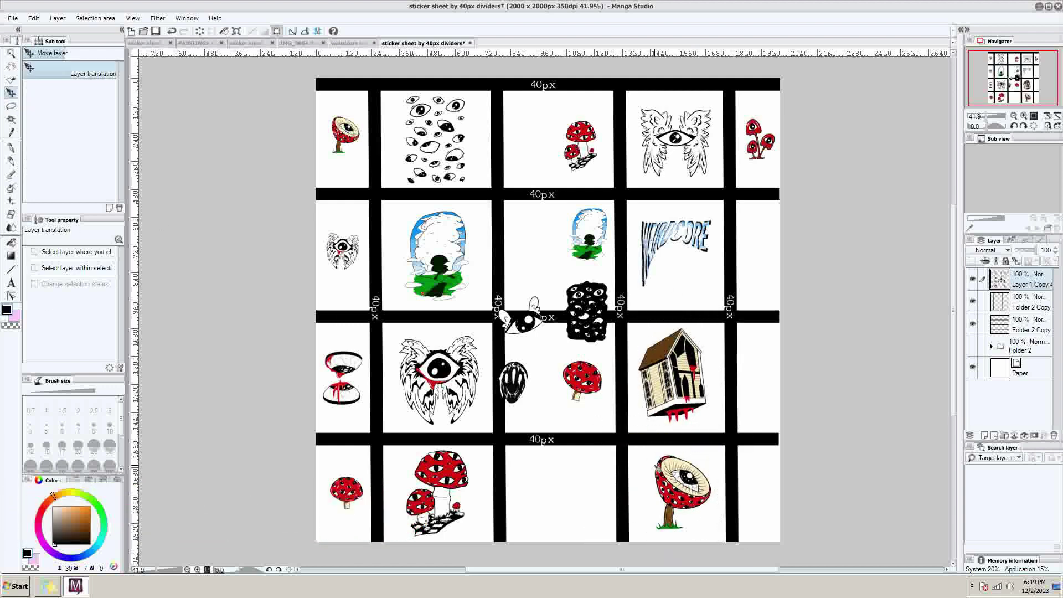
Step: Lasso the round red mushroom in the third column and move it into the fifth column's second cell
{"action": "left_click", "coordinate": [12, 106]}
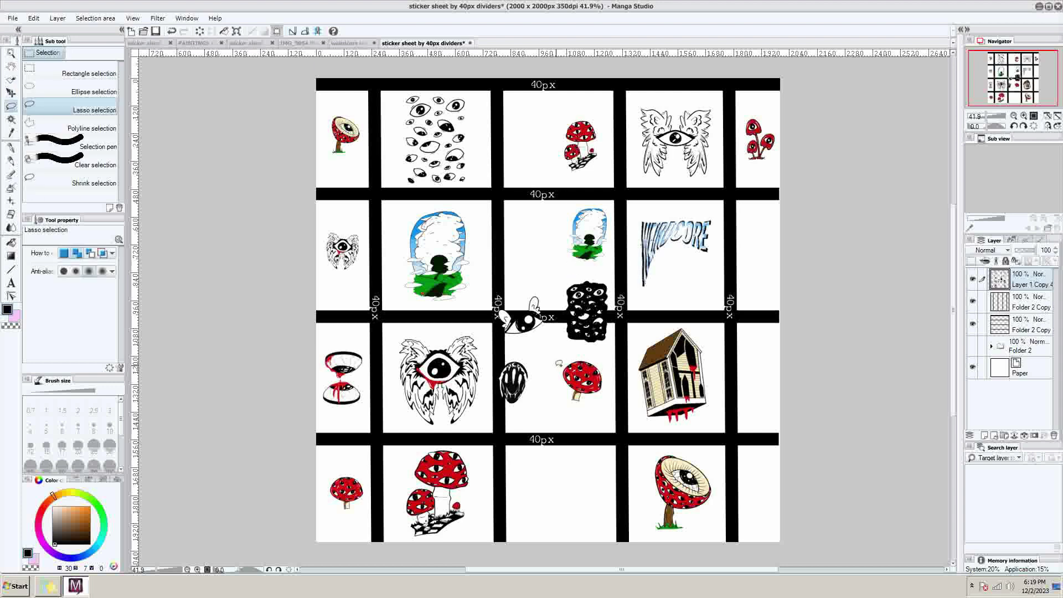
{"action": "left_click", "coordinate": [10, 93]}
{"action": "left_click_drag", "start_coordinate": [587, 378], "coordinate": [735, 281]}
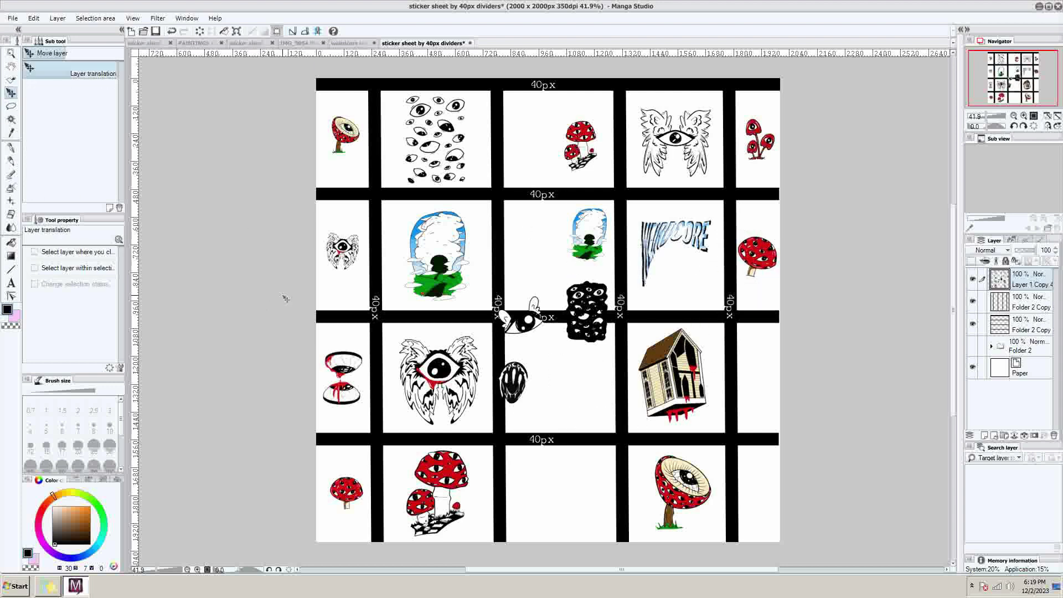
Step: Select the small cloud doorway and move it into the fifth column's third cell
{"action": "left_click", "coordinate": [12, 105]}
{"action": "left_click", "coordinate": [10, 93]}
{"action": "mouse_move", "coordinate": [584, 236]}
{"action": "left_mouse_down"}
{"action": "mouse_move", "coordinate": [752, 496]}
{"action": "mouse_move", "coordinate": [754, 367]}
{"action": "left_mouse_up"}
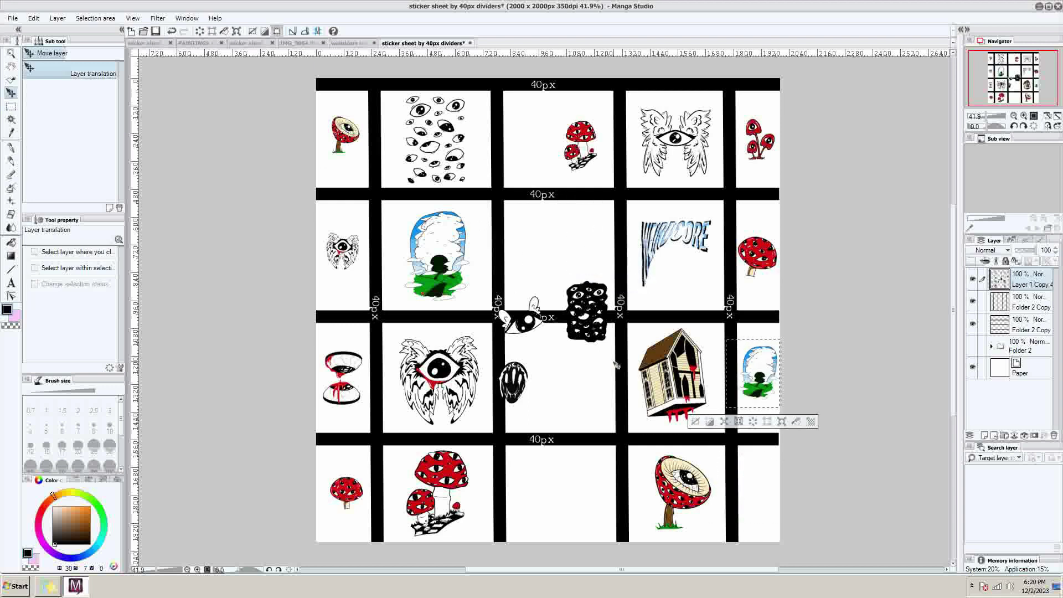
Step: Select the black block of eyes, move it into the third column's last cell and scale it to 141%
{"action": "key", "text": "m"}
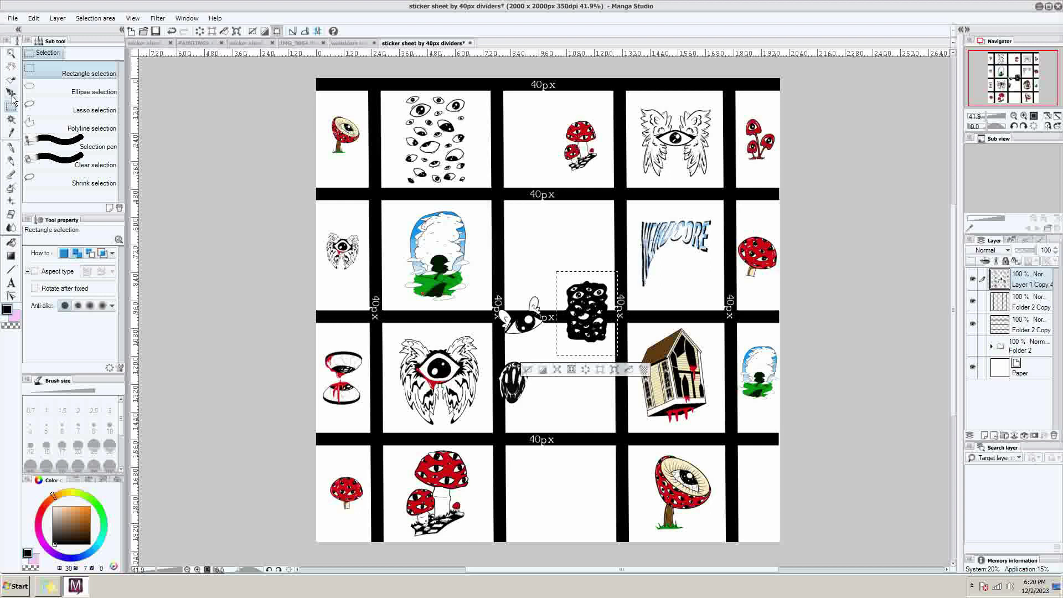
{"action": "left_click", "coordinate": [11, 94]}
{"action": "left_click_drag", "start_coordinate": [587, 313], "coordinate": [558, 507]}
{"action": "key", "text": "ctrl+t"}
{"action": "mouse_move", "coordinate": [589, 466]}
{"action": "left_mouse_down"}
{"action": "mouse_move", "coordinate": [615, 431]}
{"action": "mouse_move", "coordinate": [593, 469]}
{"action": "left_mouse_up"}
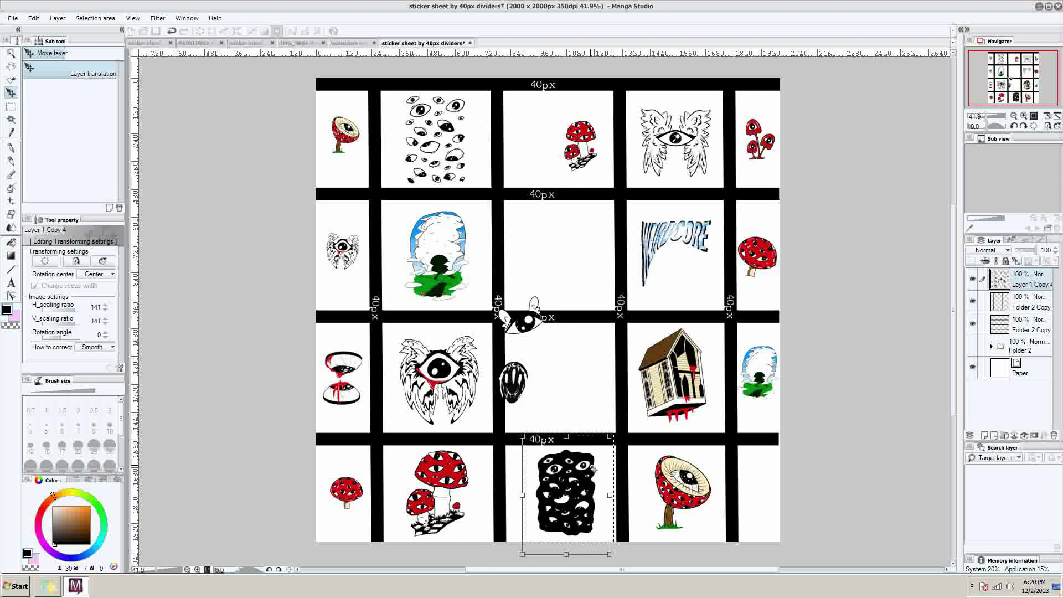
{"action": "key", "text": "Return"}
Step: Select the winged eye, move it into the third column's second cell and enlarge it to fill the cell
{"action": "key", "text": "m"}
{"action": "left_click_drag", "start_coordinate": [487, 293], "coordinate": [560, 345]}
{"action": "left_click", "coordinate": [11, 93]}
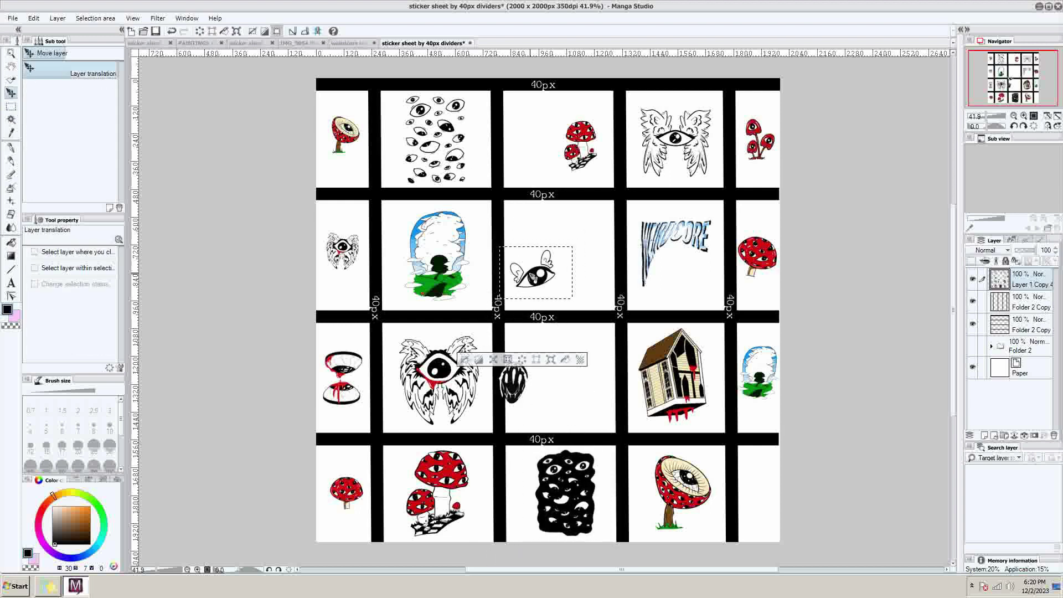
{"action": "key", "text": "ctrl+t"}
{"action": "left_click_drag", "start_coordinate": [576, 244], "coordinate": [649, 192]}
{"action": "left_click_drag", "start_coordinate": [609, 227], "coordinate": [598, 233]}
{"action": "key", "text": "Return"}
{"action": "key", "text": "ctrl+t"}
{"action": "key", "text": "Return"}
{"action": "key", "text": "ctrl+d"}
Step: Select the black oval face and enlarge it inside the third column's third cell
{"action": "left_click", "coordinate": [11, 107]}
{"action": "left_click_drag", "start_coordinate": [490, 353], "coordinate": [534, 414]}
{"action": "left_click", "coordinate": [11, 93]}
{"action": "key", "text": "ctrl+t"}
{"action": "left_click_drag", "start_coordinate": [535, 353], "coordinate": [570, 362]}
{"action": "left_click_drag", "start_coordinate": [600, 320], "coordinate": [608, 309]}
{"action": "left_click_drag", "start_coordinate": [570, 343], "coordinate": [566, 345]}
{"action": "key", "text": "Return"}
Step: Hide the divider layers, erase the stray mark beside the WEIRDCORE lettering and show the dividers again
{"action": "left_click_drag", "start_coordinate": [973, 301], "coordinate": [975, 324]}
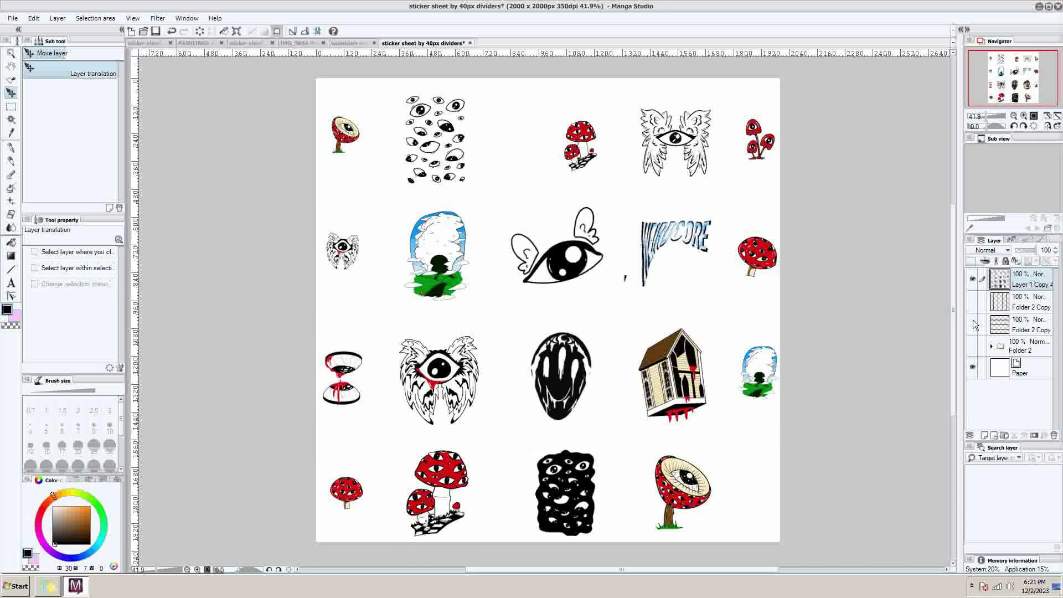
{"action": "left_click", "coordinate": [973, 324]}
{"action": "left_click", "coordinate": [973, 302]}
{"action": "left_click", "coordinate": [973, 302]}
{"action": "left_click", "coordinate": [11, 106]}
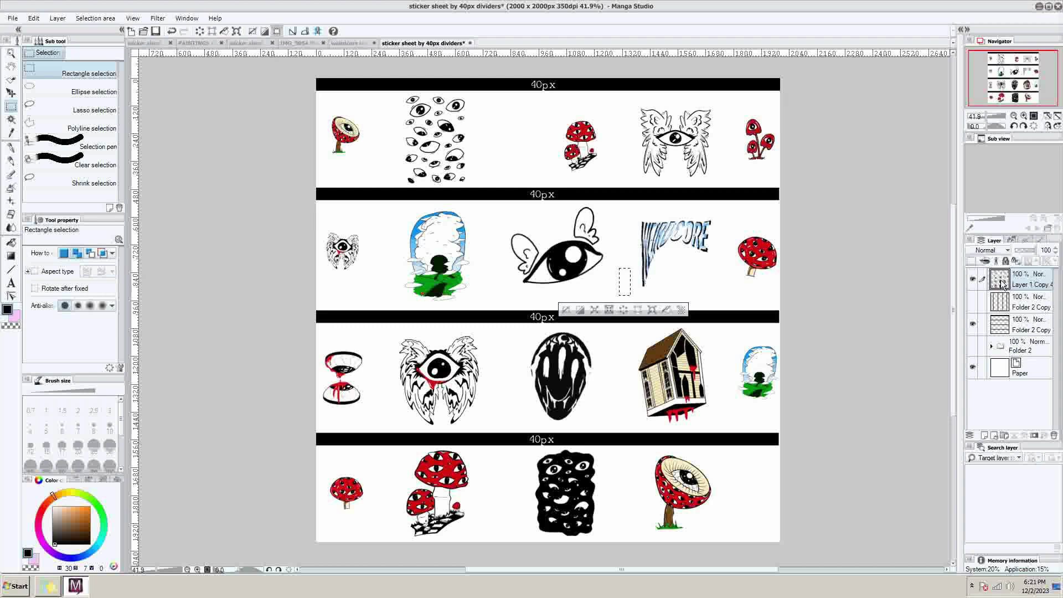
{"action": "left_click", "coordinate": [973, 301]}
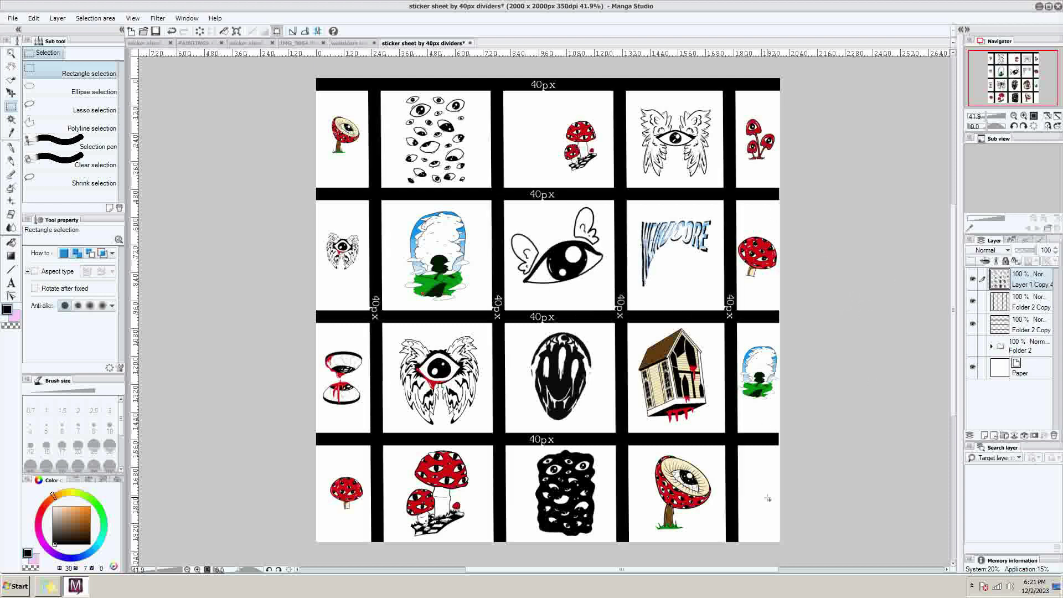
Step: Enlarge the red mushroom cluster and center it in the third column's first cell
{"action": "key", "text": "ctrl+t"}
{"action": "left_click_drag", "start_coordinate": [549, 110], "coordinate": [510, 67]}
{"action": "left_click_drag", "start_coordinate": [559, 114], "coordinate": [554, 130]}
{"action": "left_click_drag", "start_coordinate": [602, 82], "coordinate": [607, 78]}
{"action": "key", "text": "Return"}
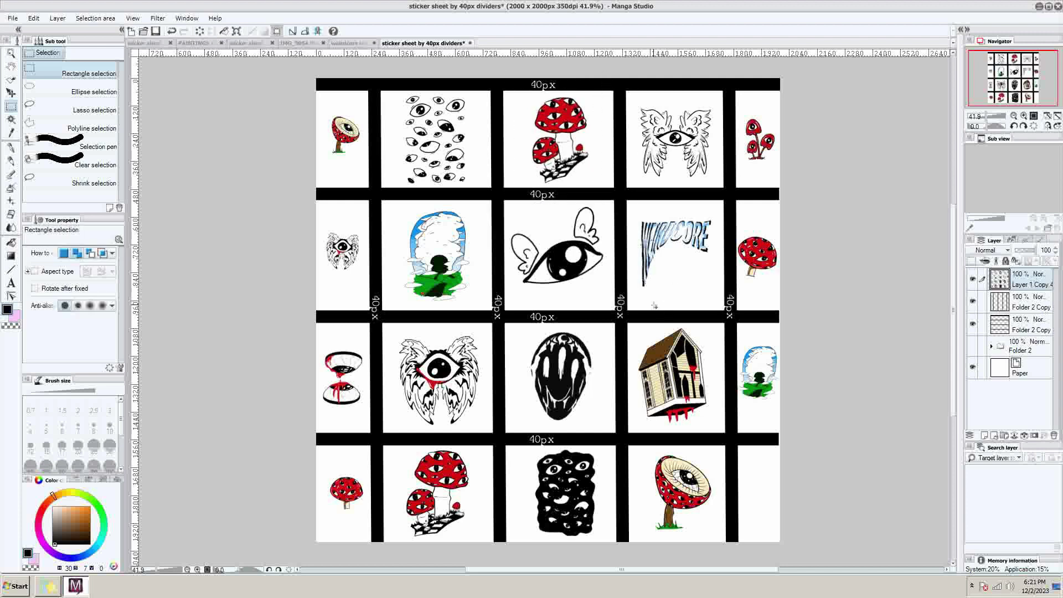
Step: Duplicate the bleeding house and place the copy at 54% scale in the fifth column's last cell
{"action": "key", "text": "ctrl+c"}
{"action": "key", "text": "ctrl+v"}
{"action": "left_click_drag", "start_coordinate": [703, 413], "coordinate": [756, 497]}
{"action": "key", "text": "ctrl+t"}
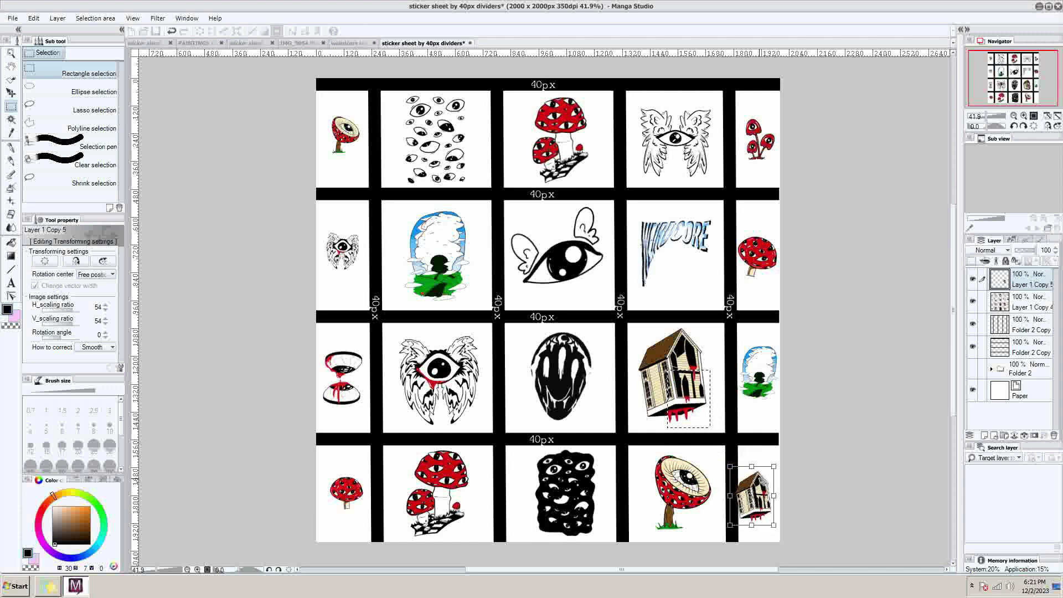
{"action": "key", "text": "Return"}
Step: Switch to the sticker sheet with 60px dividers and paste the copied sticker artwork onto it
{"action": "left_click", "coordinate": [349, 44]}
{"action": "left_click", "coordinate": [299, 43]}
{"action": "left_click", "coordinate": [246, 43]}
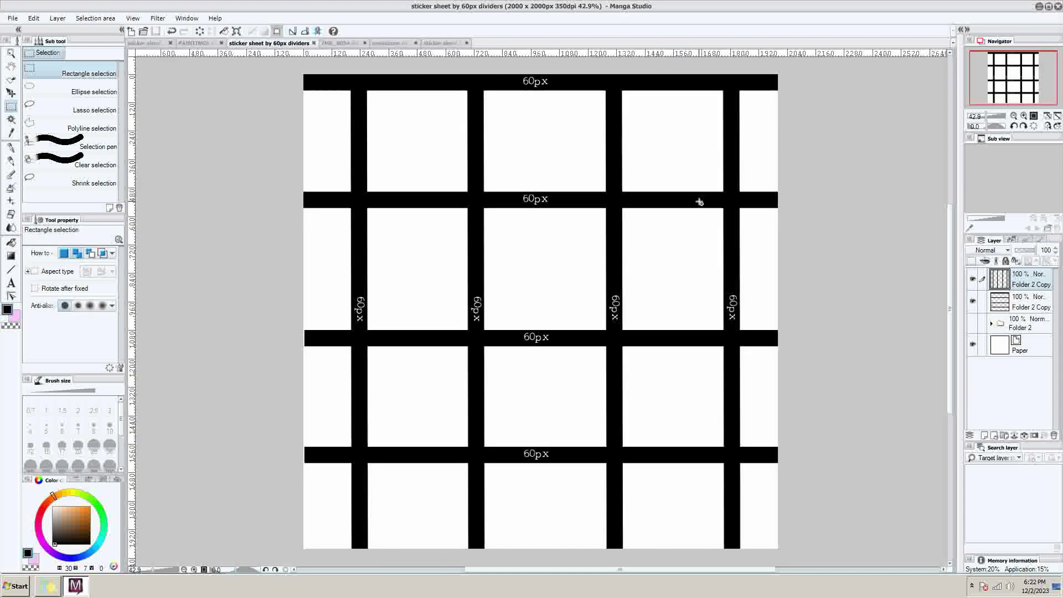
{"action": "key", "text": "ctrl+v"}
Step: Transform the pasted artwork so the ghost wreath fits inside the second column's first cell
{"action": "key", "text": "ctrl+t"}
{"action": "left_click_drag", "start_coordinate": [508, 456], "coordinate": [535, 503]}
{"action": "left_click_drag", "start_coordinate": [632, 512], "coordinate": [409, 163]}
{"action": "mouse_move", "coordinate": [416, 169]}
{"action": "left_mouse_down"}
{"action": "mouse_move", "coordinate": [382, 118]}
{"action": "mouse_move", "coordinate": [478, 207]}
{"action": "mouse_move", "coordinate": [419, 152]}
{"action": "left_mouse_up"}
{"action": "key", "text": "Return"}
{"action": "left_click", "coordinate": [11, 93]}
{"action": "key", "text": "ctrl+d"}
Step: Select the rounded red mushroom patch and move it inside the third column's first cell
{"action": "left_click", "coordinate": [11, 106]}
{"action": "left_click_drag", "start_coordinate": [492, 106], "coordinate": [592, 213]}
{"action": "left_click_drag", "start_coordinate": [21, 100], "coordinate": [26, 99]}
{"action": "left_click", "coordinate": [13, 94]}
{"action": "left_click_drag", "start_coordinate": [560, 151], "coordinate": [566, 134]}
{"action": "key", "text": "ctrl+d"}
Step: Select the teacup and move it inside the fourth column's first cell
{"action": "key", "text": "m"}
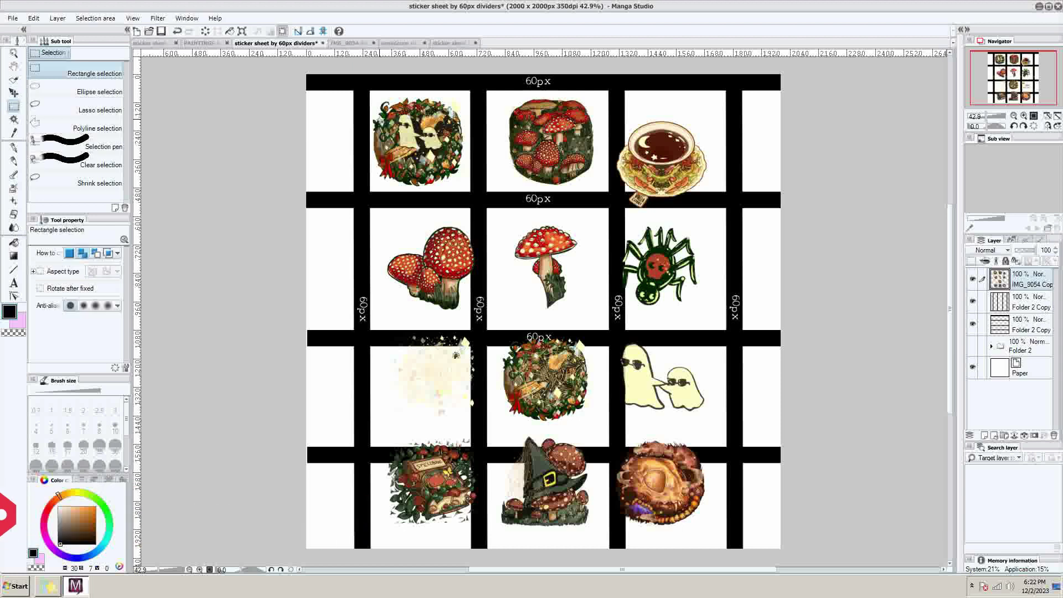
{"action": "left_click", "coordinate": [14, 93]}
{"action": "left_click_drag", "start_coordinate": [661, 169], "coordinate": [674, 144]}
{"action": "key", "text": "ctrl+d"}
Step: Select the spotted mushroom cluster and move it inside the second column's second cell
{"action": "left_click", "coordinate": [14, 106]}
{"action": "left_click_drag", "start_coordinate": [372, 217], "coordinate": [469, 310]}
{"action": "key", "text": "k"}
{"action": "left_click_drag", "start_coordinate": [433, 265], "coordinate": [422, 265]}
{"action": "key", "text": "ctrl+d"}
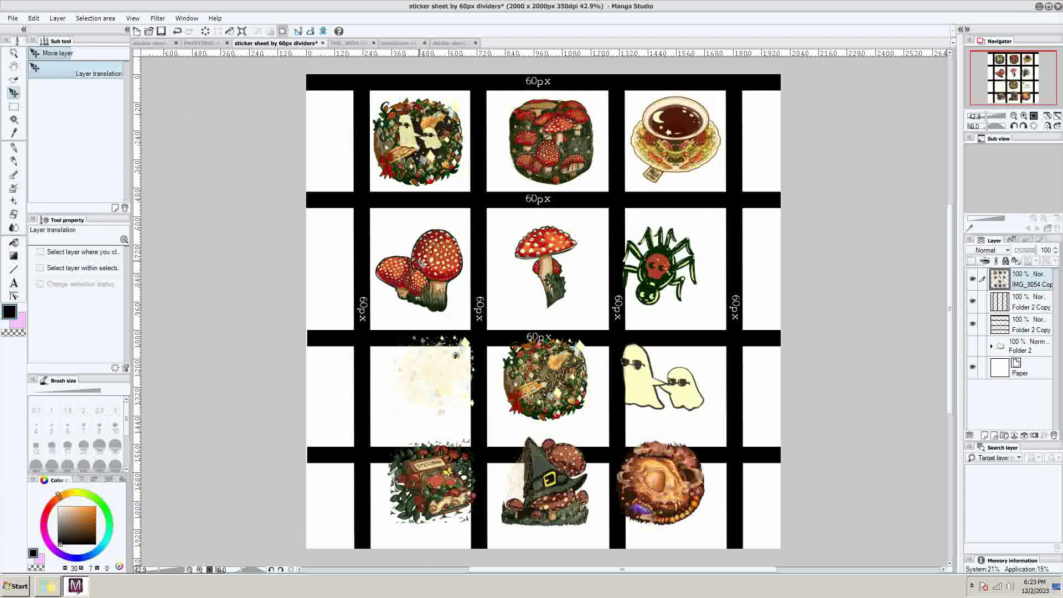
Step: Move the spider inside the fourth column's second cell and scale it to 112%
{"action": "key", "text": "m"}
{"action": "key", "text": "k"}
{"action": "left_click_drag", "start_coordinate": [663, 277], "coordinate": [681, 280]}
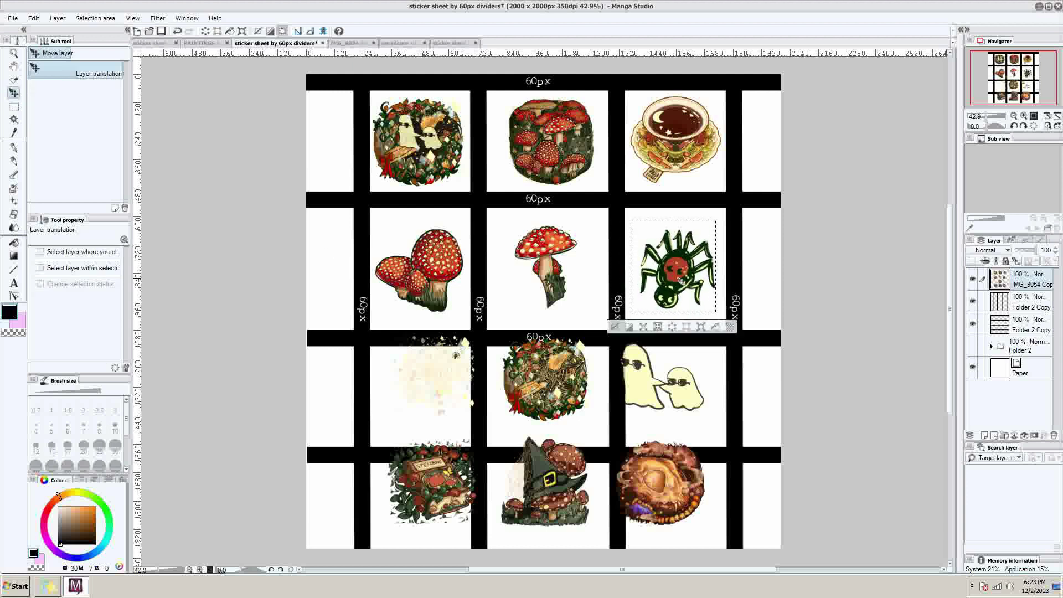
{"action": "key", "text": "m"}
{"action": "left_click", "coordinate": [14, 93]}
{"action": "left_click_drag", "start_coordinate": [452, 382], "coordinate": [443, 387]}
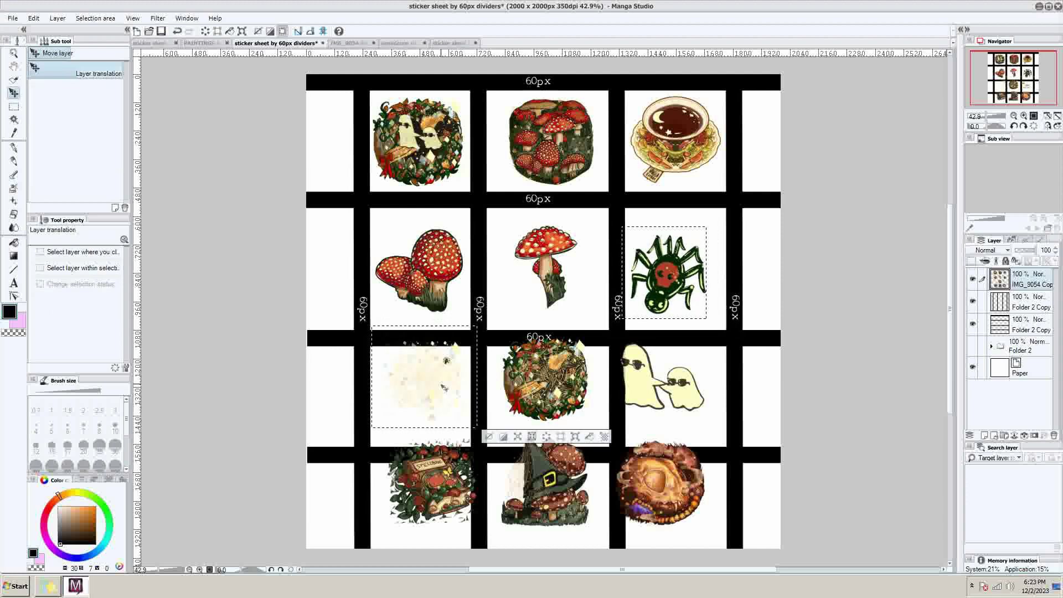
{"action": "key", "text": "ctrl+t"}
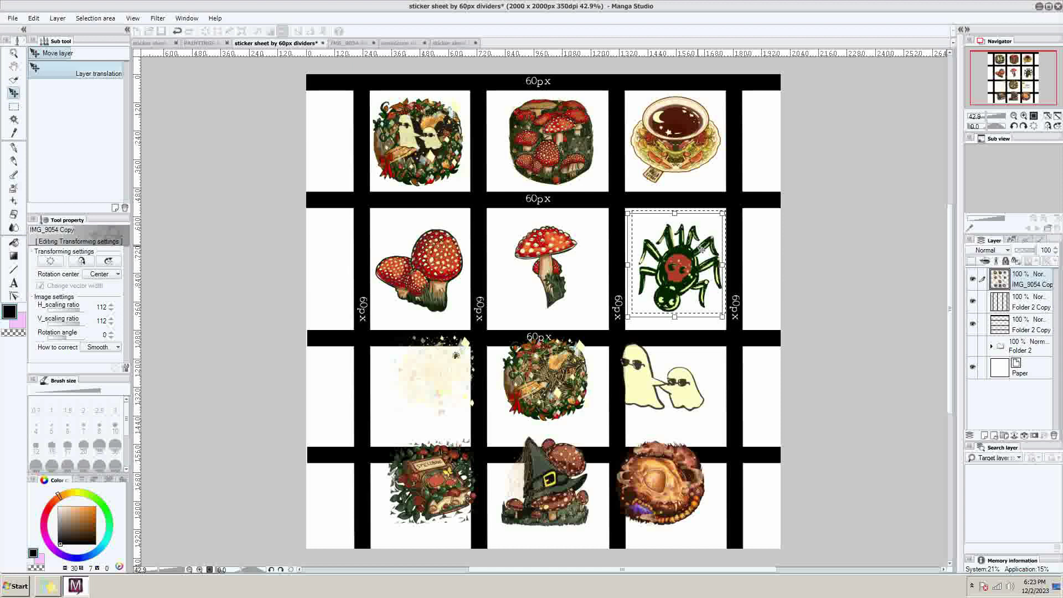
{"action": "key", "text": "Return"}
Step: Select the mushroom artwork with the wooden sign and move it down into the second column's last cell
{"action": "key", "text": "m"}
{"action": "left_click_drag", "start_coordinate": [370, 433], "coordinate": [471, 520]}
{"action": "left_click", "coordinate": [14, 93]}
{"action": "left_click_drag", "start_coordinate": [431, 479], "coordinate": [419, 506]}
{"action": "scroll", "coordinate": [422, 425], "scroll_direction": "down", "scroll_amount": 1}
{"action": "left_click_drag", "start_coordinate": [424, 427], "coordinate": [369, 382]}
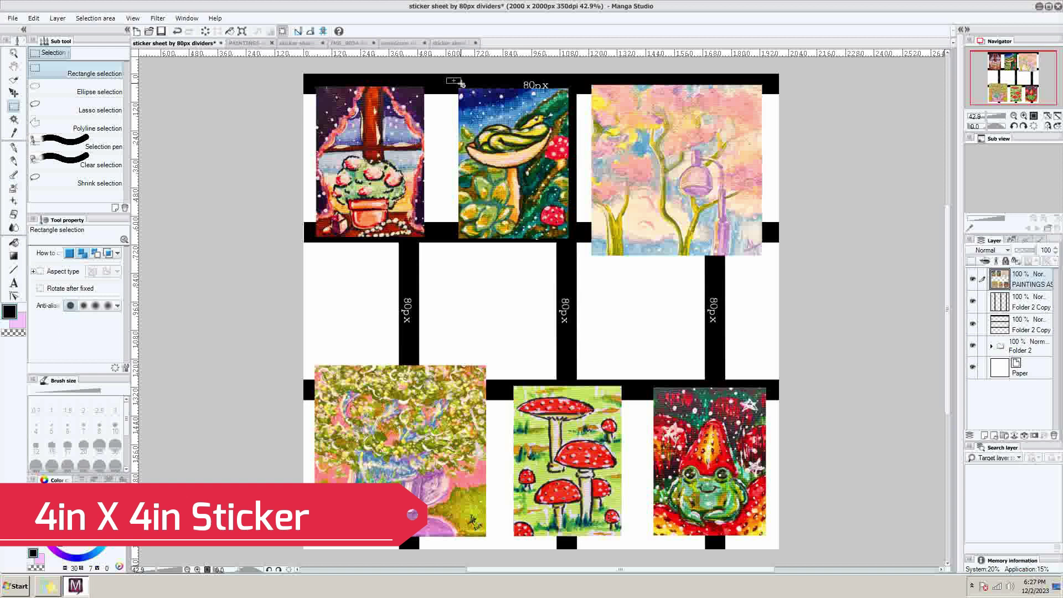
Step: On the 80px divider sheet, shrink the snake-on-mushroom painting to fit the second column's first cell
{"action": "key", "text": "ctrl+t"}
{"action": "left_click_drag", "start_coordinate": [446, 77], "coordinate": [470, 109]}
{"action": "left_click_drag", "start_coordinate": [512, 166], "coordinate": [475, 143]}
{"action": "left_click_drag", "start_coordinate": [534, 224], "coordinate": [538, 227]}
{"action": "key", "text": "Return"}
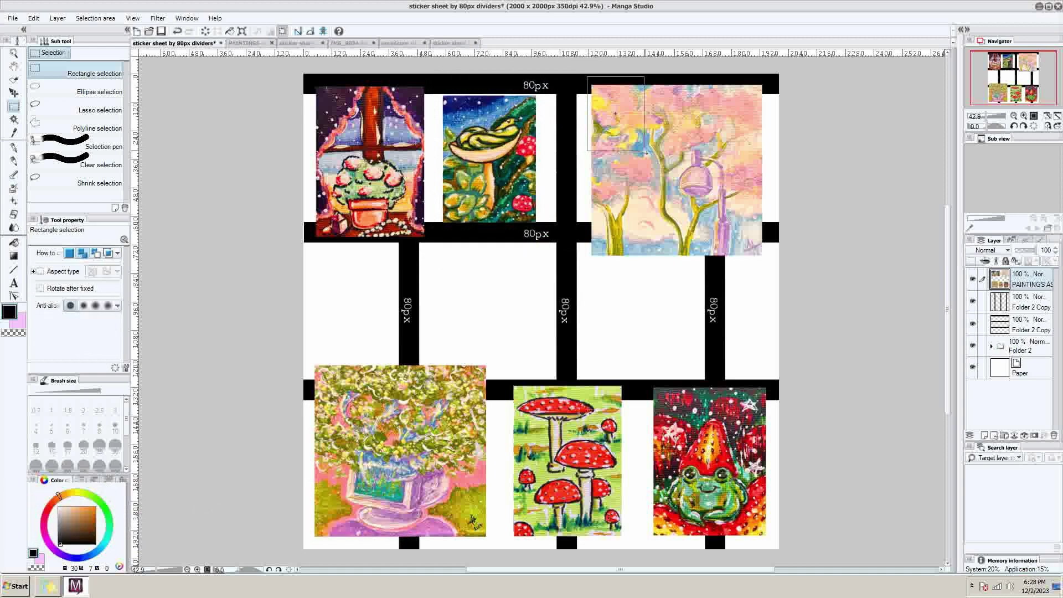
Step: Select the pink tree painting and resize it to fit the third column's first cell
{"action": "left_click_drag", "start_coordinate": [644, 150], "coordinate": [773, 278]}
{"action": "key", "text": "ctrl+t"}
{"action": "left_click_drag", "start_coordinate": [588, 77], "coordinate": [652, 147]}
{"action": "left_click_drag", "start_coordinate": [724, 184], "coordinate": [647, 125]}
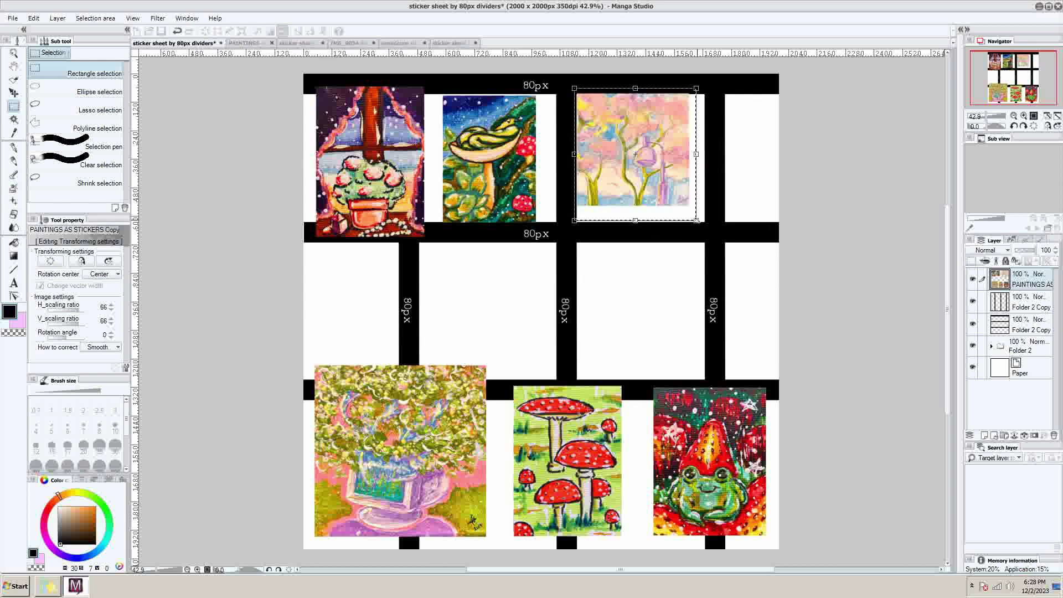
{"action": "left_click_drag", "start_coordinate": [696, 221], "coordinate": [714, 241]}
{"action": "key", "text": "Return"}
{"action": "key", "text": "ctrl+d"}
Step: Select the teacup tree painting, scale it to 79% and fit it in the second column's second cell
{"action": "left_click_drag", "start_coordinate": [295, 350], "coordinate": [490, 552]}
{"action": "key", "text": "ctrl+t"}
{"action": "left_click_drag", "start_coordinate": [490, 350], "coordinate": [445, 398]}
{"action": "left_click_drag", "start_coordinate": [419, 444], "coordinate": [527, 286]}
{"action": "left_click_drag", "start_coordinate": [553, 240], "coordinate": [559, 232]}
{"action": "left_click_drag", "start_coordinate": [530, 287], "coordinate": [530, 286]}
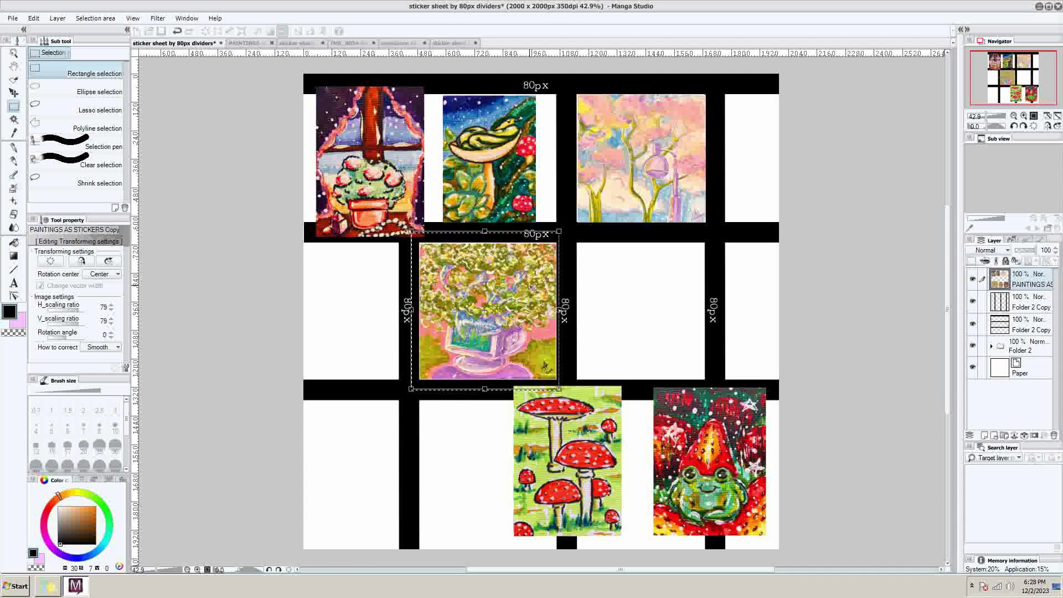
{"action": "key", "text": "Return"}
Step: Select the red mushrooms painting, scale it to 97% and place it in the second column's last cell
{"action": "left_click_drag", "start_coordinate": [506, 383], "coordinate": [628, 542]}
{"action": "key", "text": "ctrl+t"}
{"action": "left_click_drag", "start_coordinate": [624, 386], "coordinate": [620, 390]}
{"action": "left_click_drag", "start_coordinate": [607, 495], "coordinate": [529, 508]}
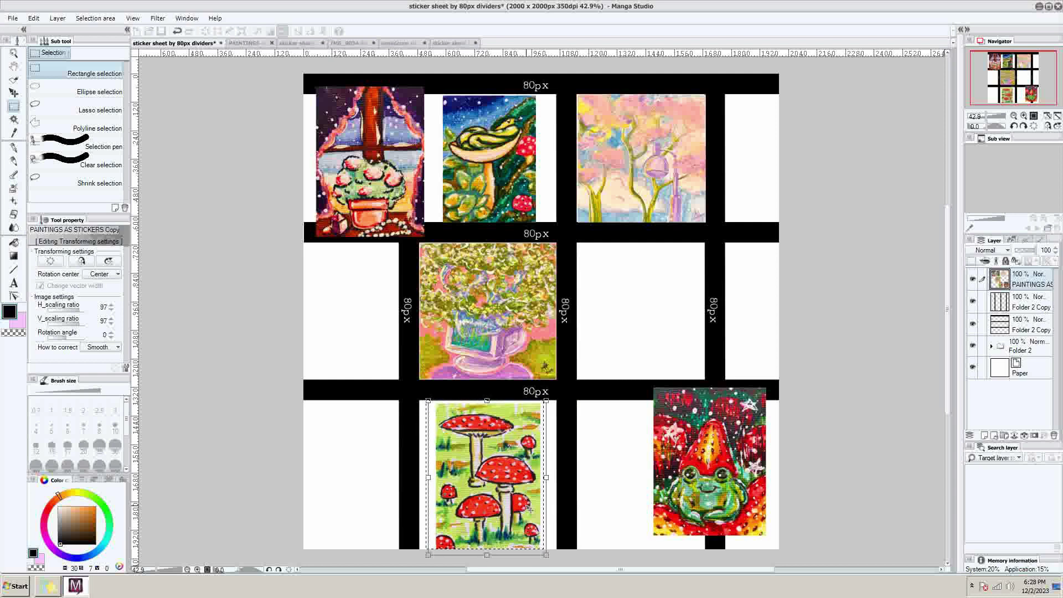
{"action": "key", "text": "Return"}
Step: Select the frog painting and fit it inside the third column's last cell
{"action": "mouse_move", "coordinate": [642, 371]}
{"action": "left_mouse_down"}
{"action": "mouse_move", "coordinate": [779, 548]}
{"action": "mouse_move", "coordinate": [672, 410]}
{"action": "left_mouse_up"}
{"action": "key", "text": "ctrl+t"}
{"action": "left_click_drag", "start_coordinate": [717, 475], "coordinate": [622, 452]}
{"action": "left_click_drag", "start_coordinate": [685, 525], "coordinate": [705, 559]}
{"action": "key", "text": "Return"}
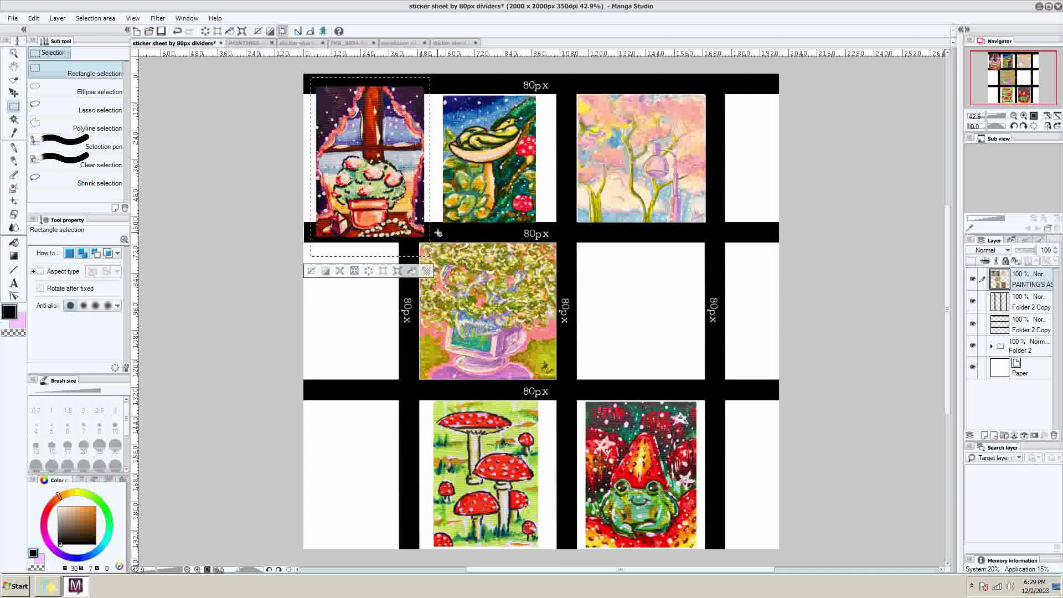
Step: Select the potted plant window painting and shrink it to fit the third column's second cell
{"action": "left_click_drag", "start_coordinate": [468, 262], "coordinate": [259, 237]}
{"action": "key", "text": "ctrl+t"}
{"action": "left_click_drag", "start_coordinate": [383, 177], "coordinate": [654, 323]}
{"action": "left_click_drag", "start_coordinate": [581, 223], "coordinate": [579, 233]}
{"action": "key", "text": "Return"}
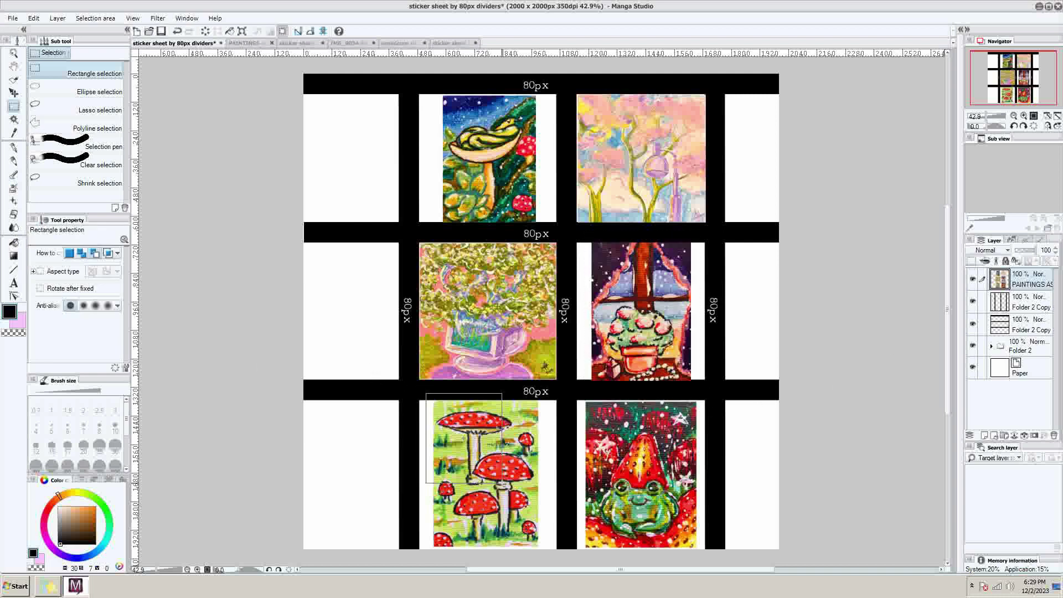
{"action": "key", "text": "ctrl+t"}
{"action": "mouse_move", "coordinate": [541, 393]}
{"action": "left_mouse_down"}
{"action": "mouse_move", "coordinate": [493, 459]}
{"action": "mouse_move", "coordinate": [432, 443]}
{"action": "mouse_move", "coordinate": [362, 168]}
{"action": "left_mouse_up"}
{"action": "key", "text": "ctrl+z"}
{"action": "key", "text": "Return"}
Step: Duplicate the red mushrooms painting and shrink the copy to fit the first column's first cell
{"action": "key", "text": "ctrl+c"}
{"action": "key", "text": "ctrl+v"}
{"action": "left_click", "coordinate": [14, 93]}
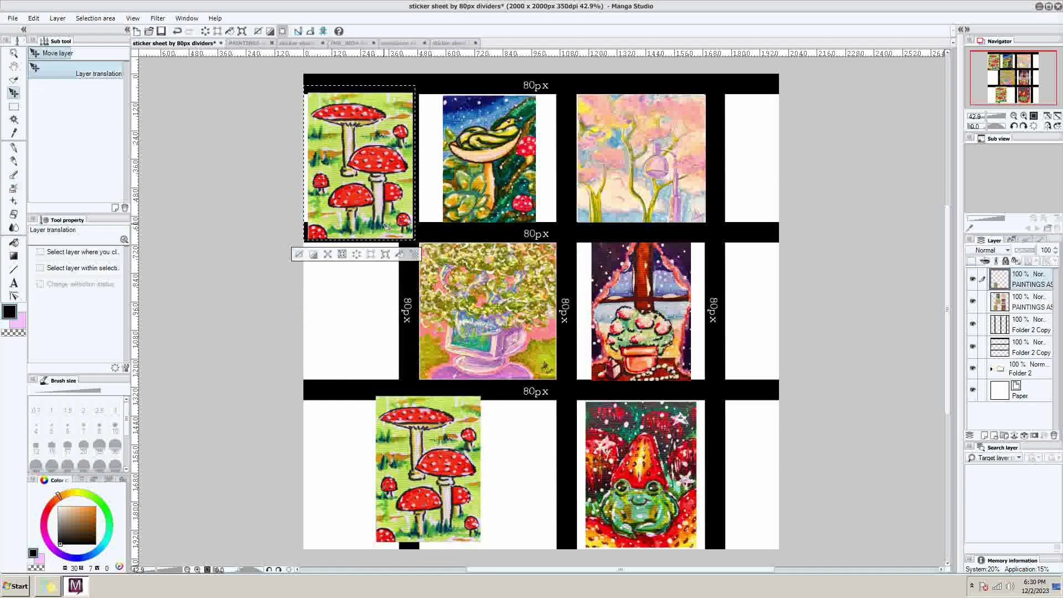
{"action": "key", "text": "ctrl+t"}
{"action": "mouse_move", "coordinate": [415, 240]}
{"action": "left_mouse_down"}
{"action": "mouse_move", "coordinate": [382, 217]}
{"action": "mouse_move", "coordinate": [398, 222]}
{"action": "left_mouse_up"}
{"action": "key", "text": "Return"}
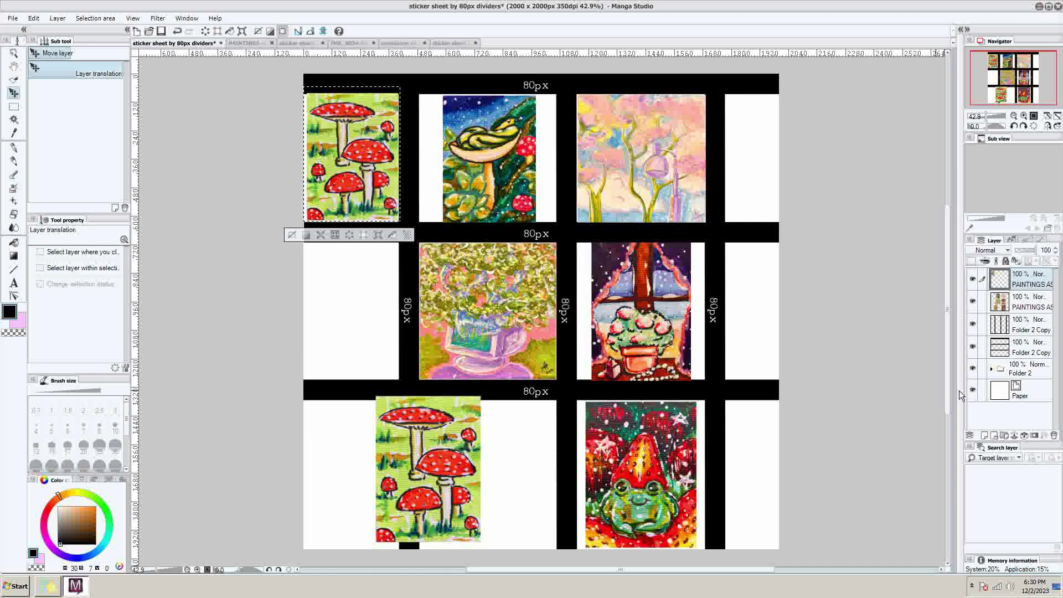
Step: Select the original red mushrooms painting on its layer and move it back into the second column's last cell
{"action": "left_click", "coordinate": [15, 105]}
{"action": "left_click_drag", "start_coordinate": [371, 386], "coordinate": [496, 543]}
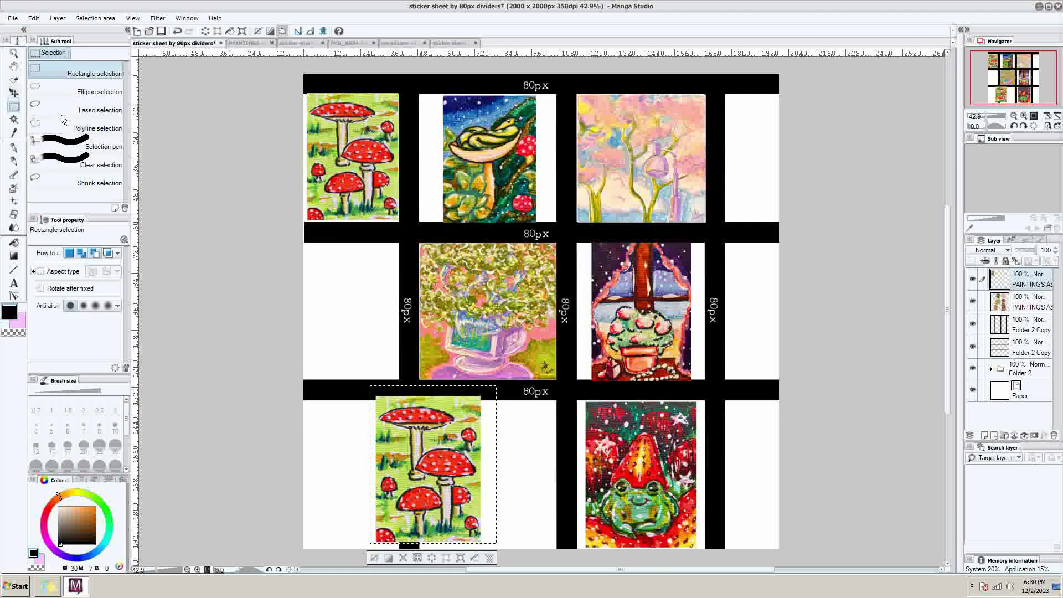
{"action": "left_click", "coordinate": [14, 93]}
{"action": "left_click", "coordinate": [1021, 302]}
{"action": "left_click_drag", "start_coordinate": [444, 442], "coordinate": [503, 447]}
{"action": "key", "text": "ctrl+d"}
Step: Duplicate the frog painting and fit the copy at 83% scale in the first column's second cell
{"action": "left_click", "coordinate": [15, 106]}
{"action": "key", "text": "ctrl+c"}
{"action": "key", "text": "ctrl+v"}
{"action": "key", "text": "ctrl+t"}
{"action": "left_click_drag", "start_coordinate": [709, 396], "coordinate": [664, 449]}
{"action": "mouse_move", "coordinate": [627, 492]}
{"action": "left_mouse_down"}
{"action": "mouse_move", "coordinate": [340, 289]}
{"action": "mouse_move", "coordinate": [348, 287]}
{"action": "left_mouse_up"}
{"action": "left_click_drag", "start_coordinate": [386, 346], "coordinate": [410, 373]}
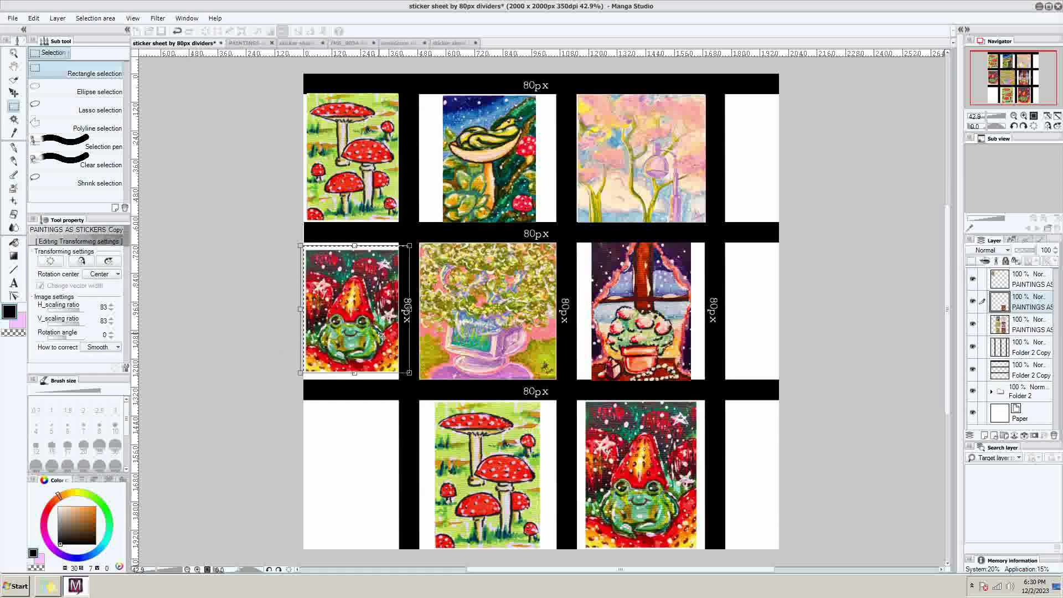
{"action": "key", "text": "Return"}
Step: Duplicate the snake-on-mushroom painting and place the copy in the first column's last cell
{"action": "left_click_drag", "start_coordinate": [536, 221], "coordinate": [540, 225]}
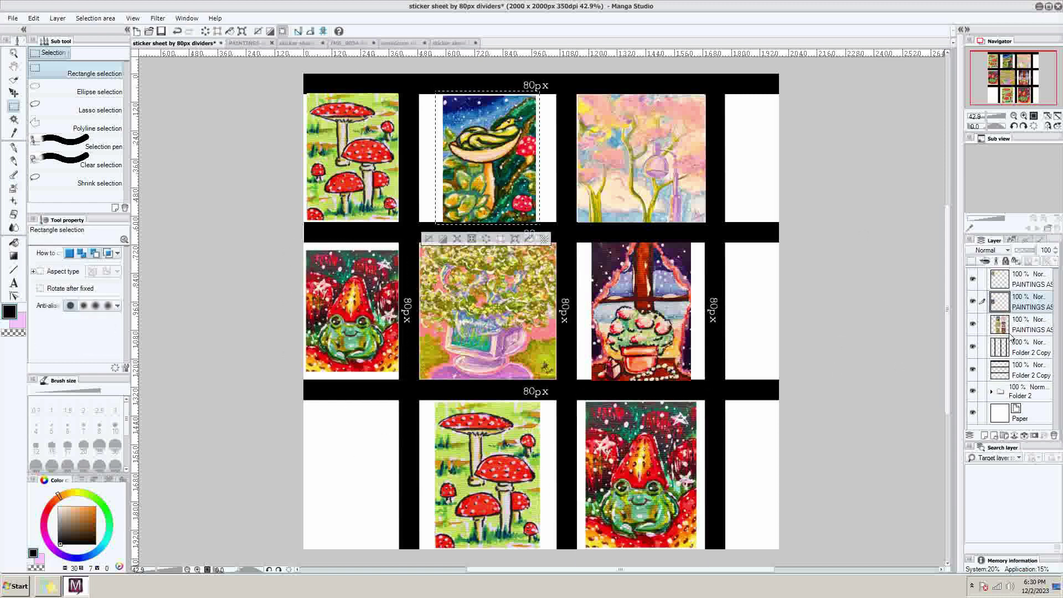
{"action": "left_click", "coordinate": [1011, 334]}
{"action": "key", "text": "ctrl+c"}
{"action": "key", "text": "ctrl+v"}
{"action": "key", "text": "ctrl+t"}
{"action": "mouse_move", "coordinate": [524, 118]}
{"action": "left_mouse_down"}
{"action": "mouse_move", "coordinate": [397, 432]}
{"action": "mouse_move", "coordinate": [384, 434]}
{"action": "left_mouse_up"}
{"action": "key", "text": "Return"}
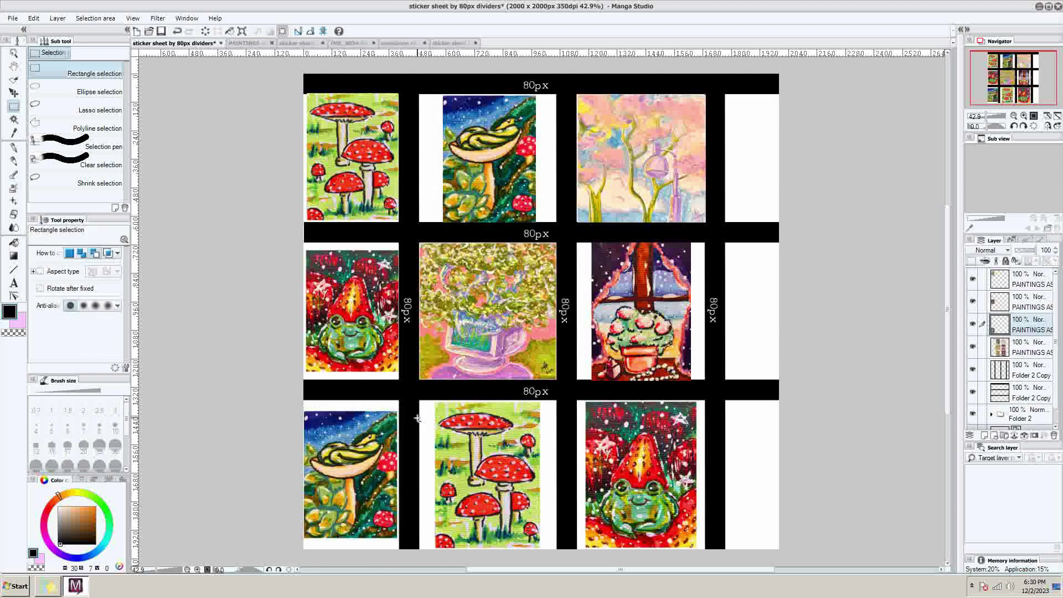
Step: Merge the painting layer and its three pasted copies into one layer
{"action": "left_click", "coordinate": [1029, 349]}
{"action": "left_click", "coordinate": [1028, 281], "text": "shift"}
{"action": "right_click", "coordinate": [1028, 282]}
{"action": "left_click", "coordinate": [1000, 460]}
Step: Duplicate the teacup tree painting, shrink the copy and move it into the fourth column's last cell
{"action": "mouse_move", "coordinate": [414, 237]}
{"action": "left_mouse_down"}
{"action": "mouse_move", "coordinate": [474, 318]}
{"action": "mouse_move", "coordinate": [563, 384]}
{"action": "left_mouse_up"}
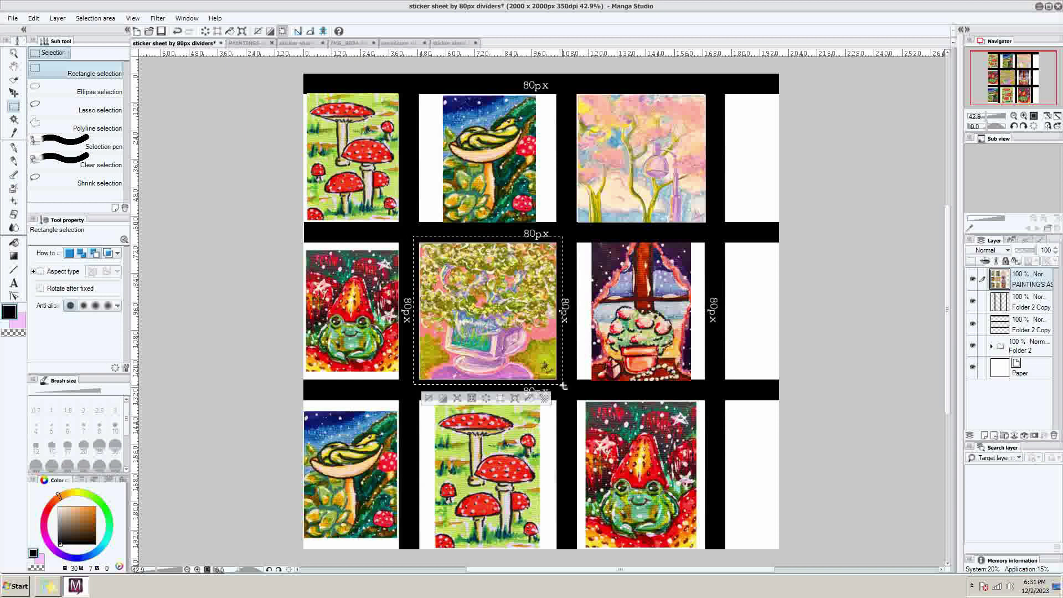
{"action": "key", "text": "ctrl+c"}
{"action": "key", "text": "ctrl+v"}
{"action": "key", "text": "ctrl+t"}
{"action": "left_click_drag", "start_coordinate": [462, 284], "coordinate": [503, 325]}
{"action": "mouse_move", "coordinate": [535, 355]}
{"action": "left_mouse_down"}
{"action": "mouse_move", "coordinate": [749, 474]}
{"action": "mouse_move", "coordinate": [774, 468]}
{"action": "left_mouse_up"}
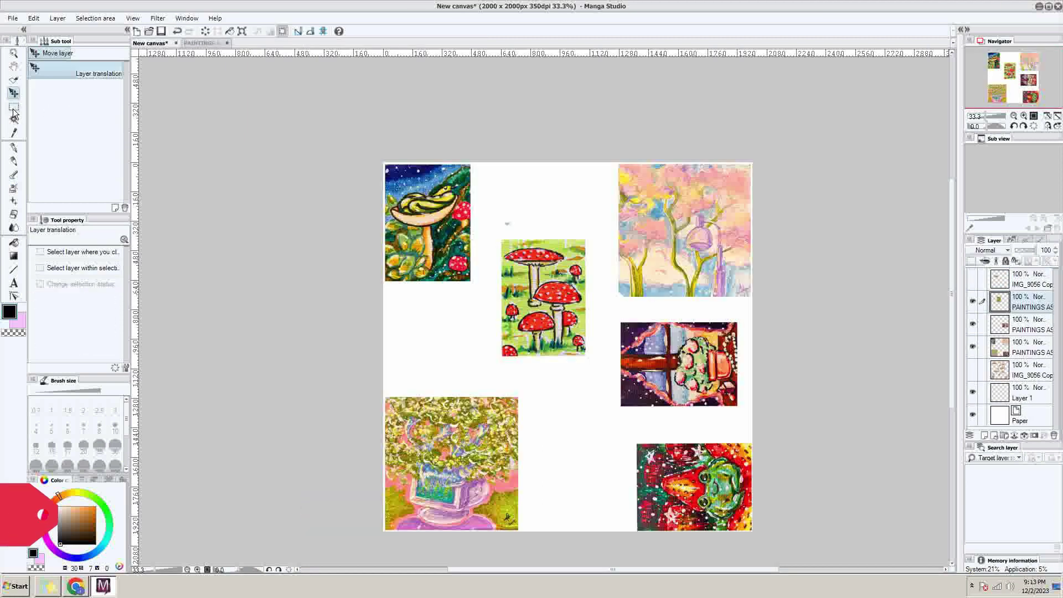
Step: On the new canvas, erase the stray mark above the red mushrooms painting and clear the selection
{"action": "left_click_drag", "start_coordinate": [494, 201], "coordinate": [525, 235]}
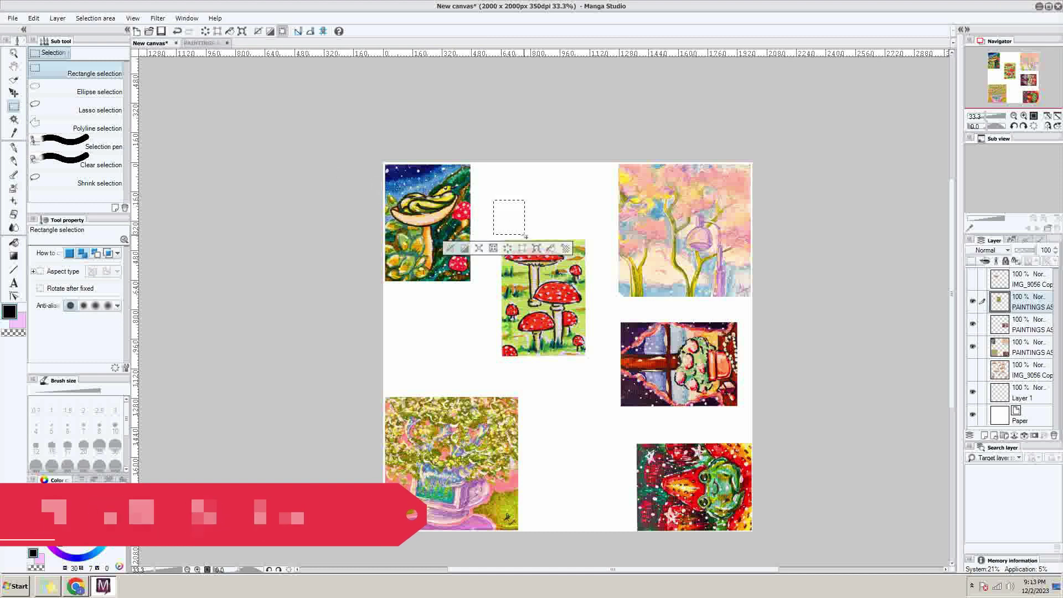
{"action": "left_click", "coordinate": [525, 236]}
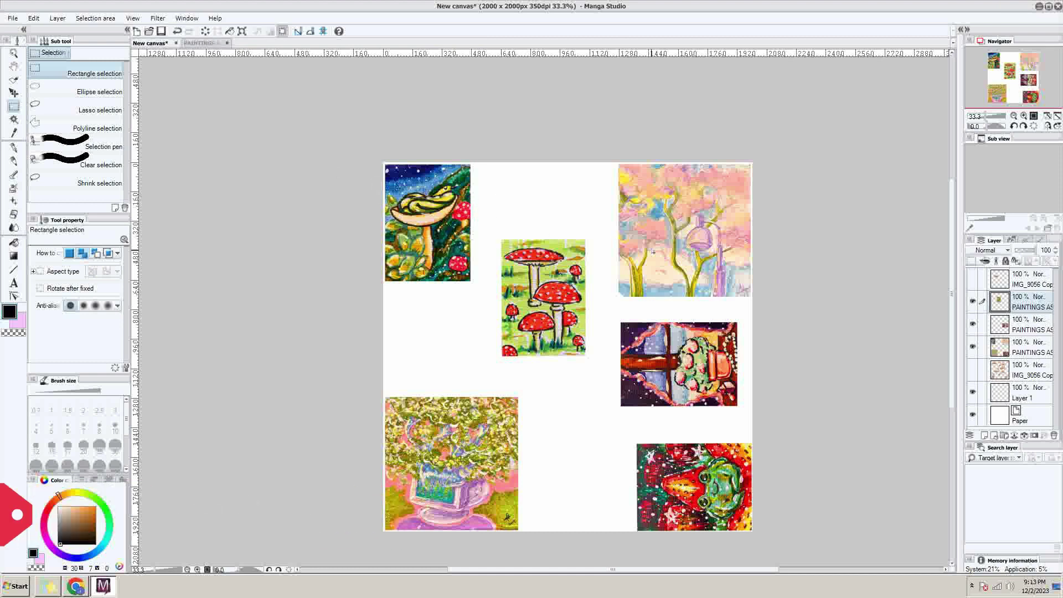
Step: Hide the red mushrooms and window plant painting layers on the new canvas
{"action": "left_click", "coordinate": [974, 302]}
{"action": "left_click", "coordinate": [972, 324]}
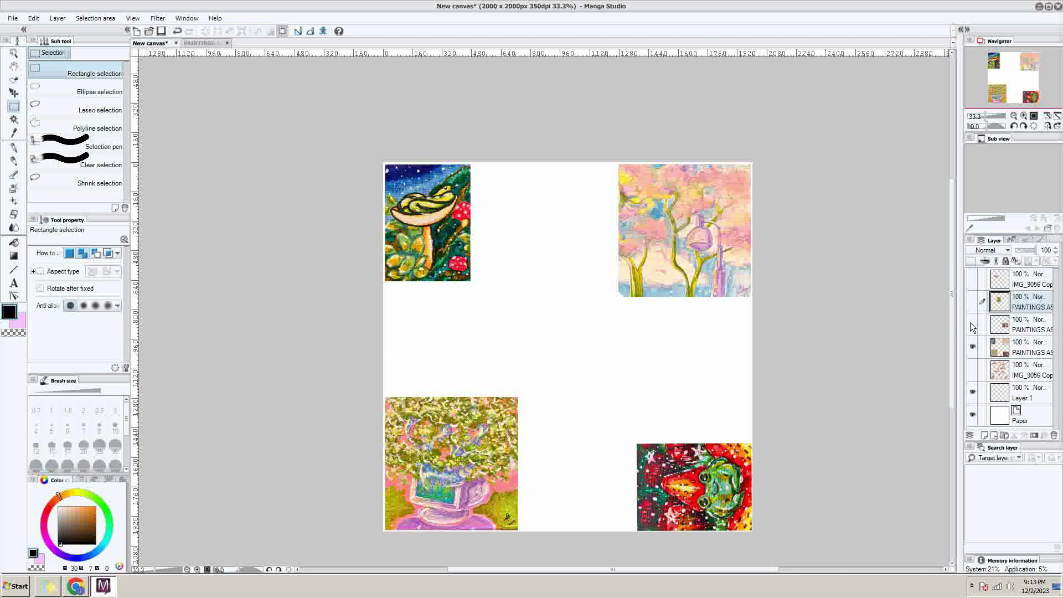
Step: Copy the pink trees painting from PAINTINGS AS STICKERS.png into the new canvas and align it exactly over the existing one
{"action": "left_click", "coordinate": [206, 43]}
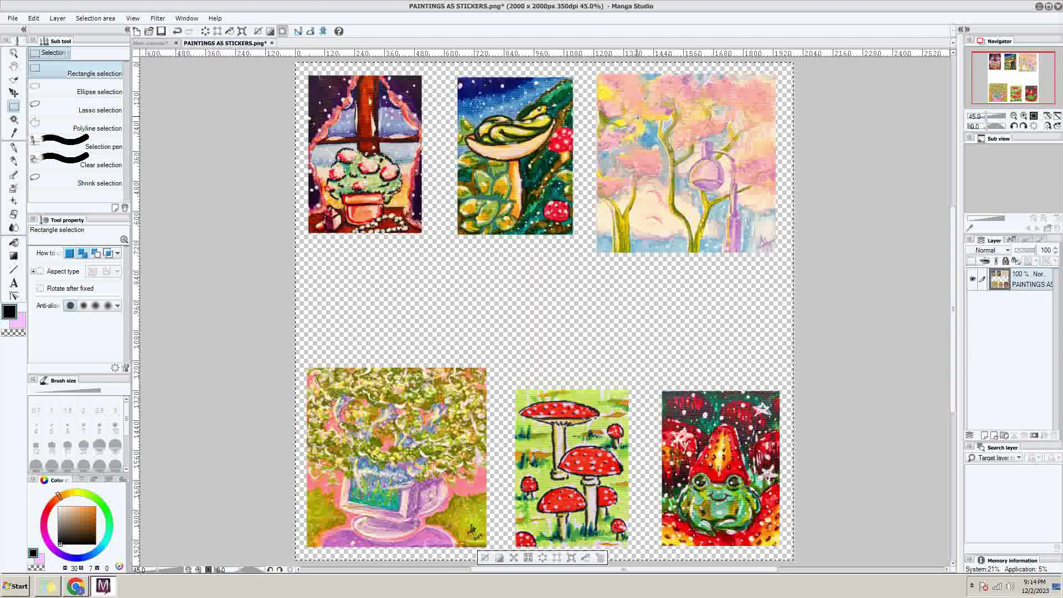
{"action": "mouse_move", "coordinate": [591, 66]}
{"action": "left_mouse_down"}
{"action": "mouse_move", "coordinate": [656, 148]}
{"action": "mouse_move", "coordinate": [784, 265]}
{"action": "left_mouse_up"}
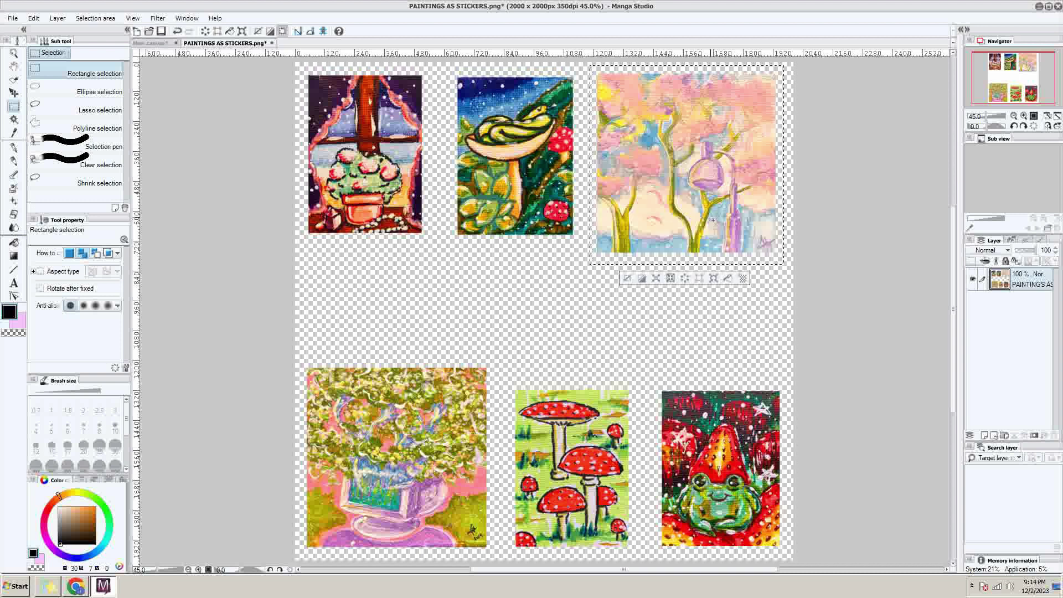
{"action": "left_click", "coordinate": [149, 43]}
{"action": "key", "text": "ctrl+v"}
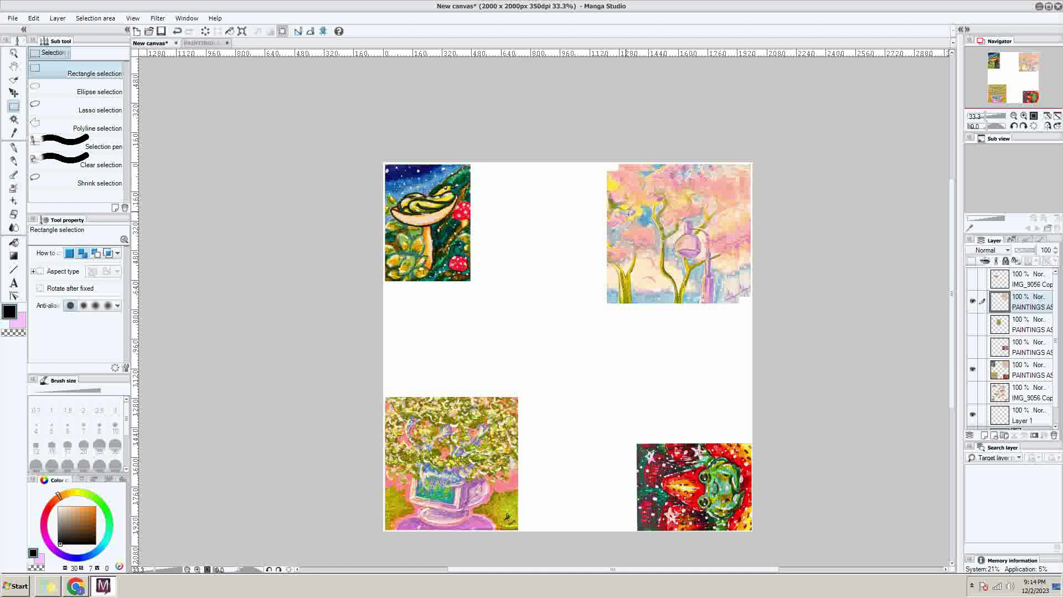
{"action": "left_click", "coordinate": [14, 92]}
{"action": "left_click_drag", "start_coordinate": [647, 210], "coordinate": [680, 205]}
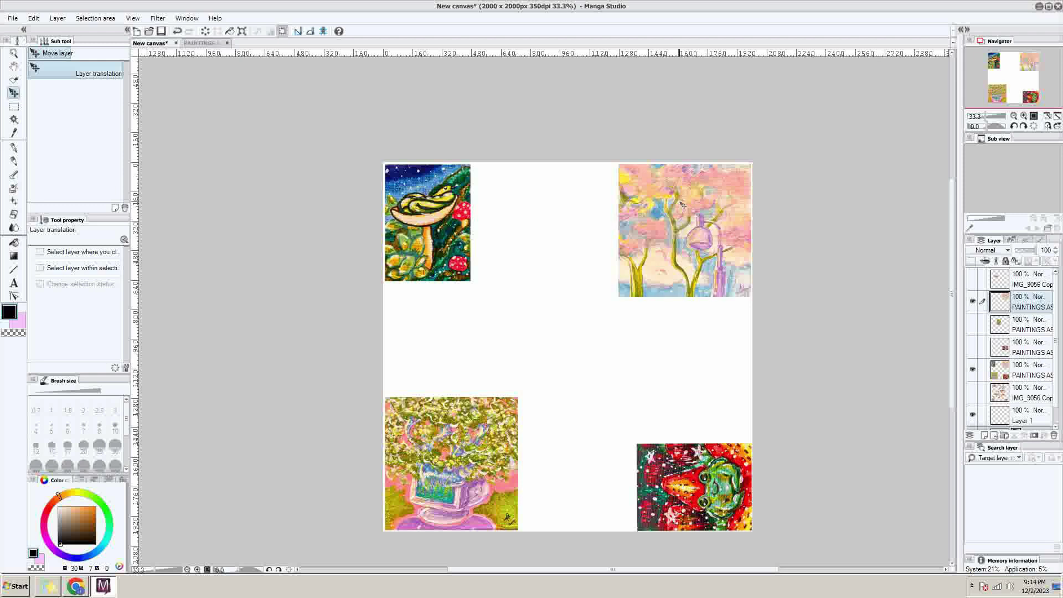
Step: Erase the old pink trees painting from the combined paintings layer beneath the pasted copy and clear the selection
{"action": "left_click", "coordinate": [1014, 372]}
{"action": "left_click", "coordinate": [13, 106]}
{"action": "mouse_move", "coordinate": [613, 144]}
{"action": "left_mouse_down"}
{"action": "mouse_move", "coordinate": [718, 260]}
{"action": "mouse_move", "coordinate": [801, 326]}
{"action": "left_mouse_up"}
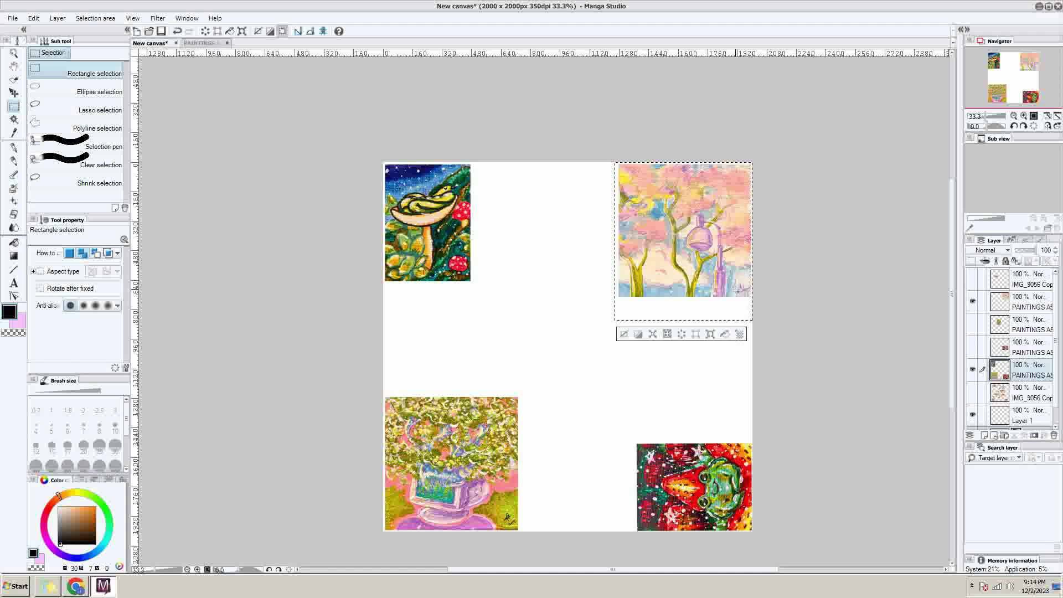
{"action": "key", "text": "ctrl+d"}
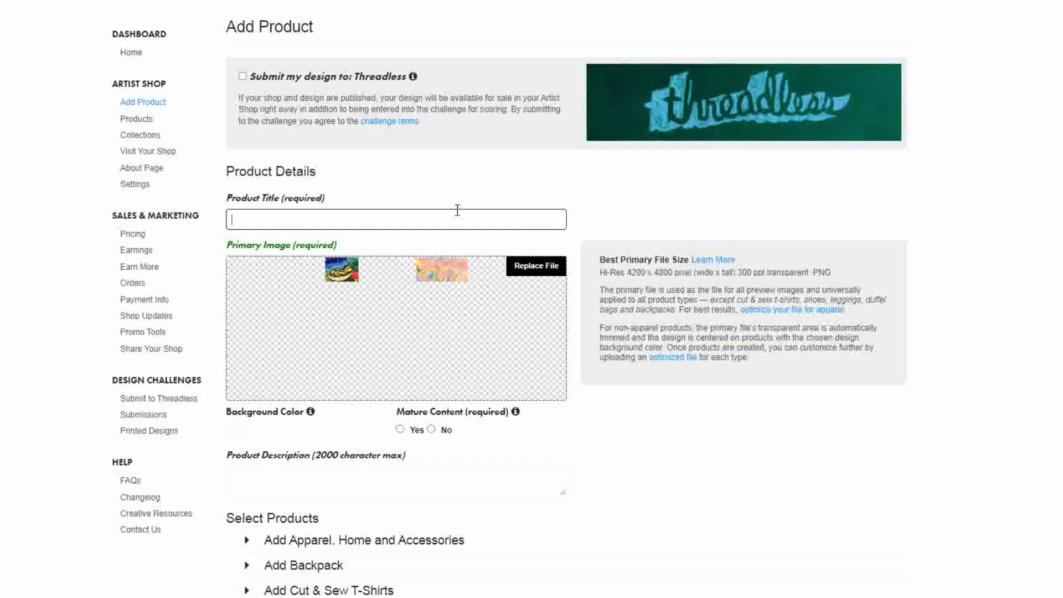
Step: On the Threadless Add Product page, enter the product title "Miniature Painting Sticker Sheets - 4 deisgns"
{"action": "type", "text": "Miniature Painting Sticker Sheets - $ deisgn"}
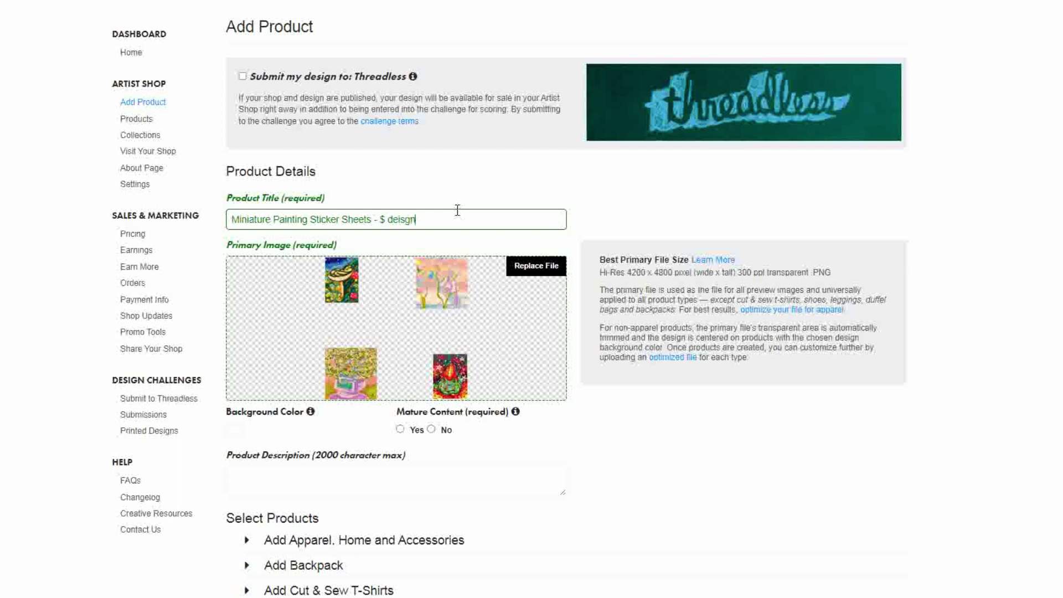
{"action": "key", "text": "BackSpace"}
{"action": "key", "text": "BackSpace"}
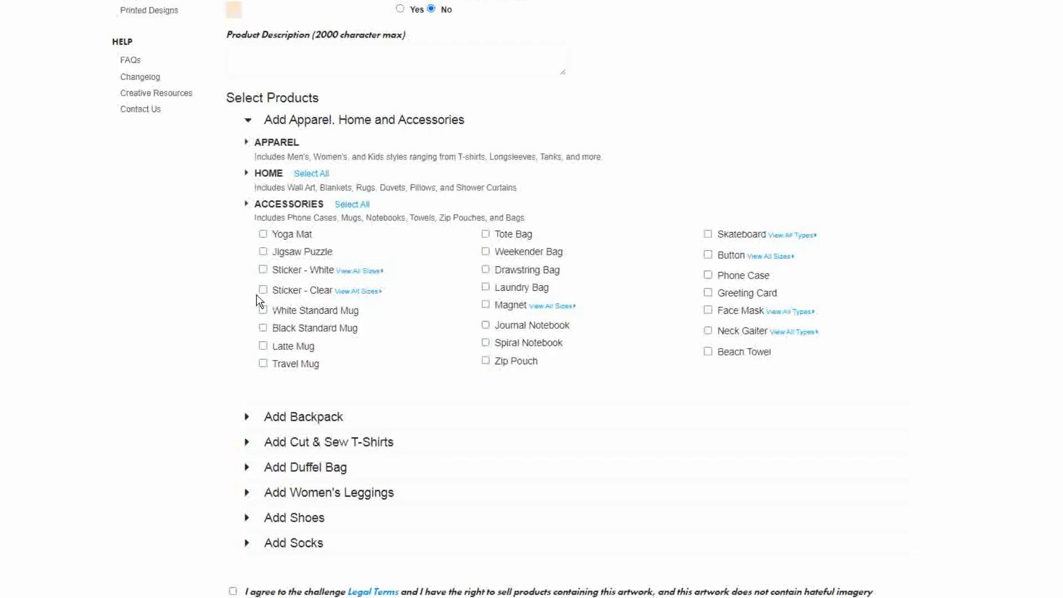
Step: Select Sticker - Clear and Sticker - White as accessories for the design and create the products
{"action": "left_click", "coordinate": [263, 289]}
{"action": "left_click", "coordinate": [264, 269]}
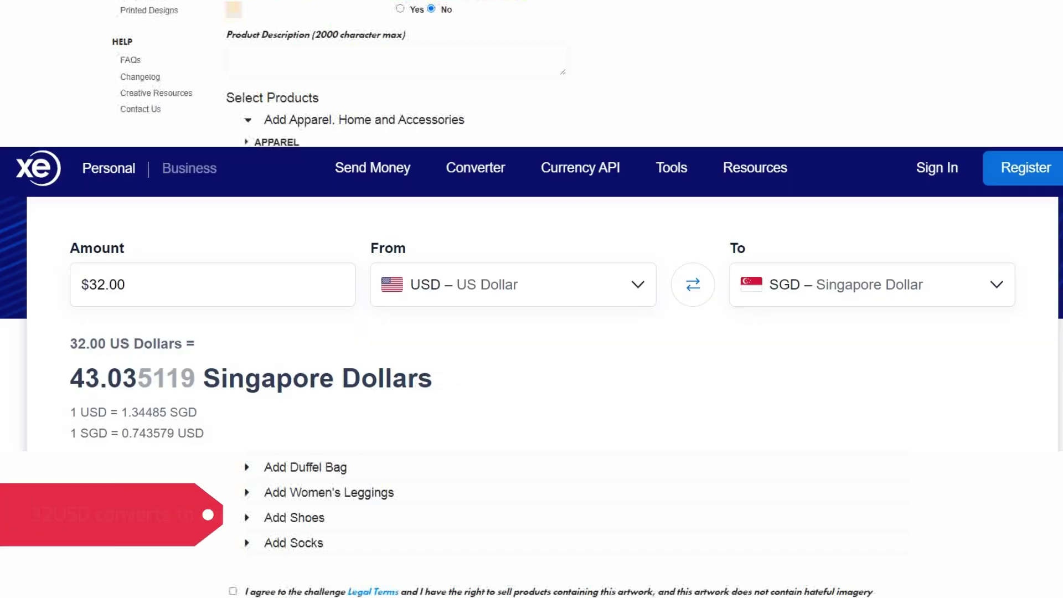
{"action": "scroll", "coordinate": [532, 299], "scroll_direction": "down", "scroll_amount": 9}
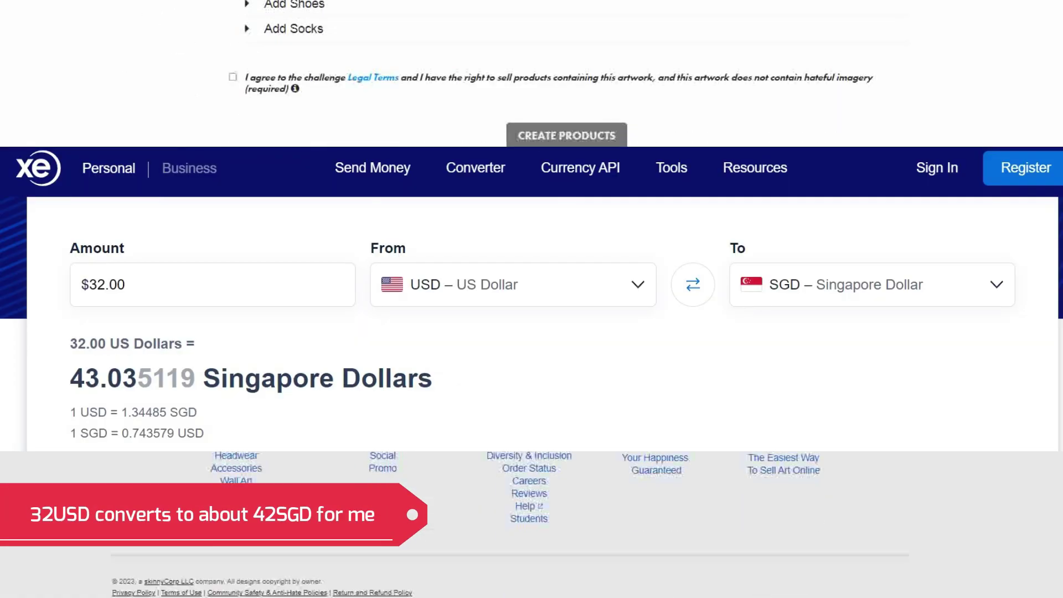
{"action": "scroll", "coordinate": [532, 299], "scroll_direction": "up", "scroll_amount": 4}
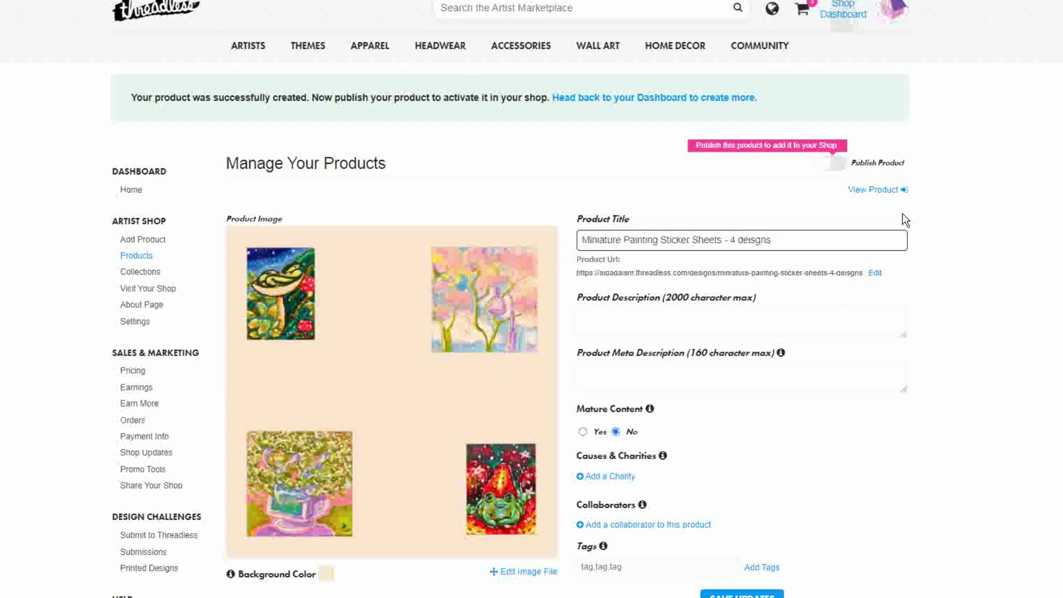
Step: Publish the new sticker sheet product to the shop, dismiss the sharing dialog and open its product page
{"action": "left_click", "coordinate": [756, 595]}
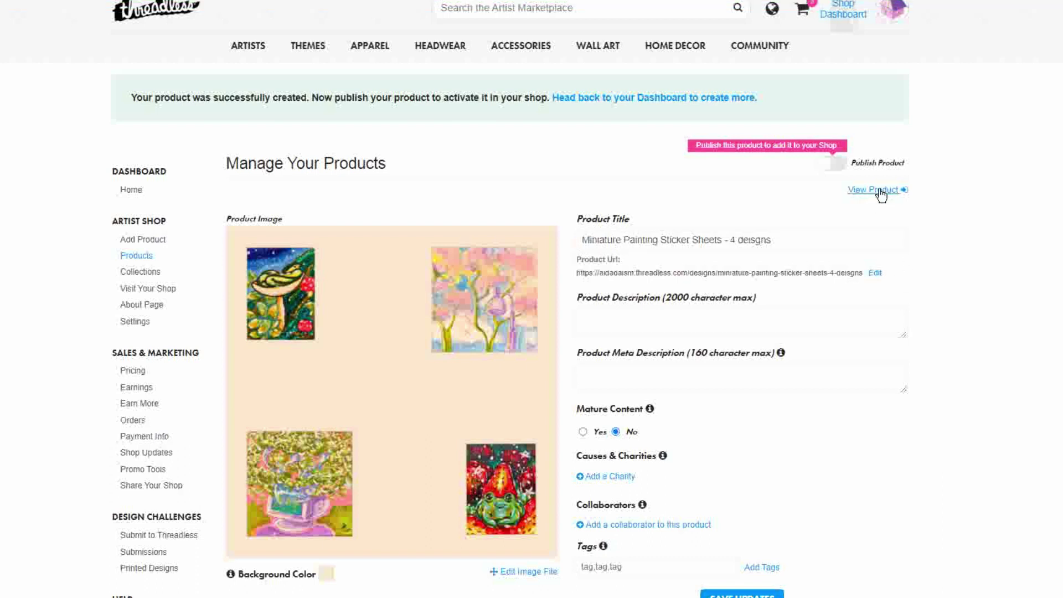
{"action": "left_click", "coordinate": [831, 162]}
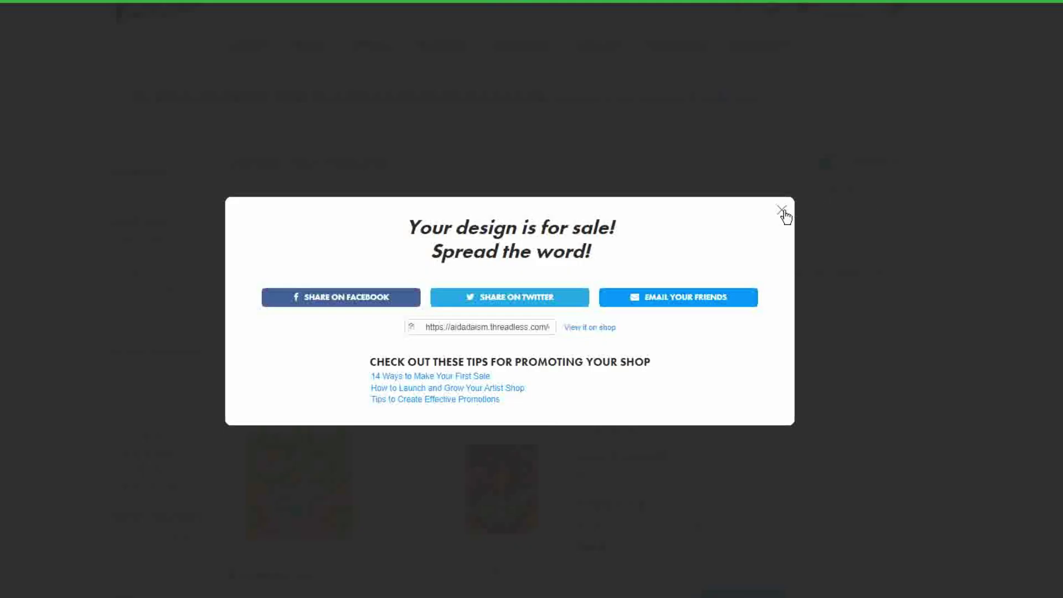
{"action": "left_click", "coordinate": [782, 211]}
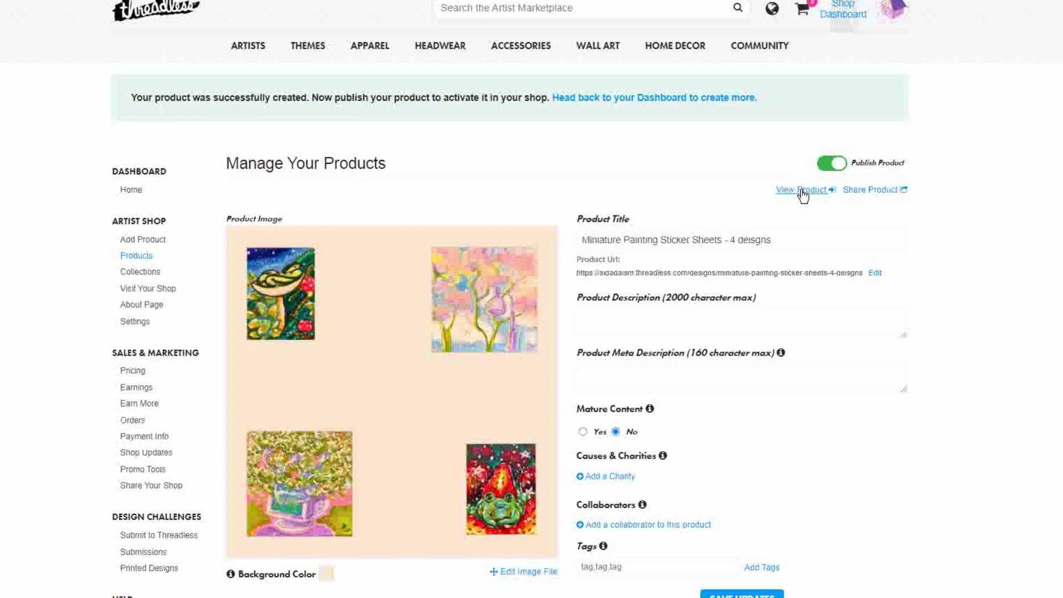
{"action": "left_click", "coordinate": [801, 192]}
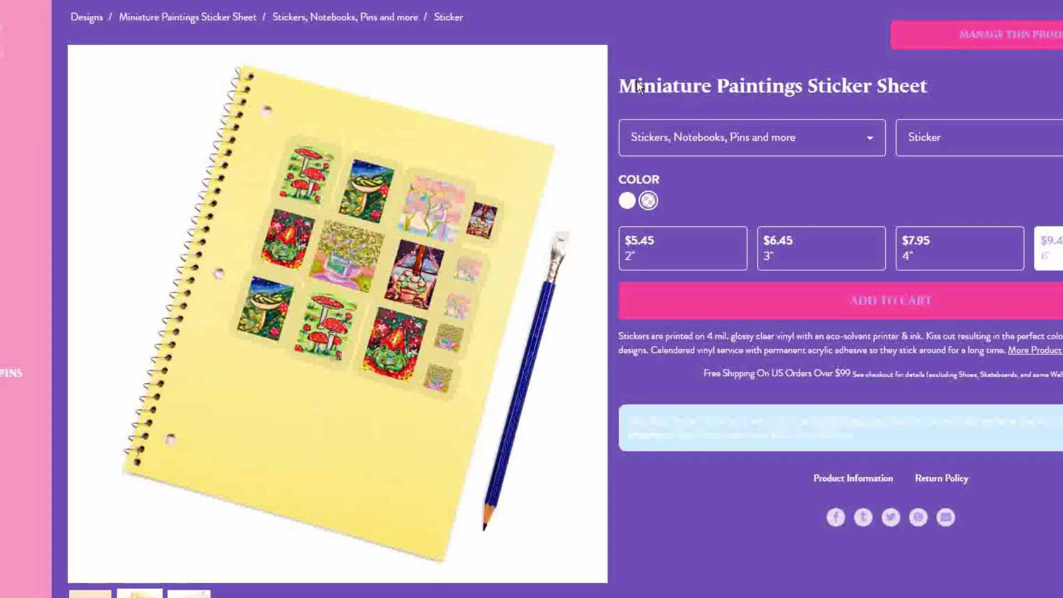
Step: Review the Threadless help article's gap requirements for each sticker size and its example sheets
{"action": "mouse_move", "coordinate": [351, 256]}
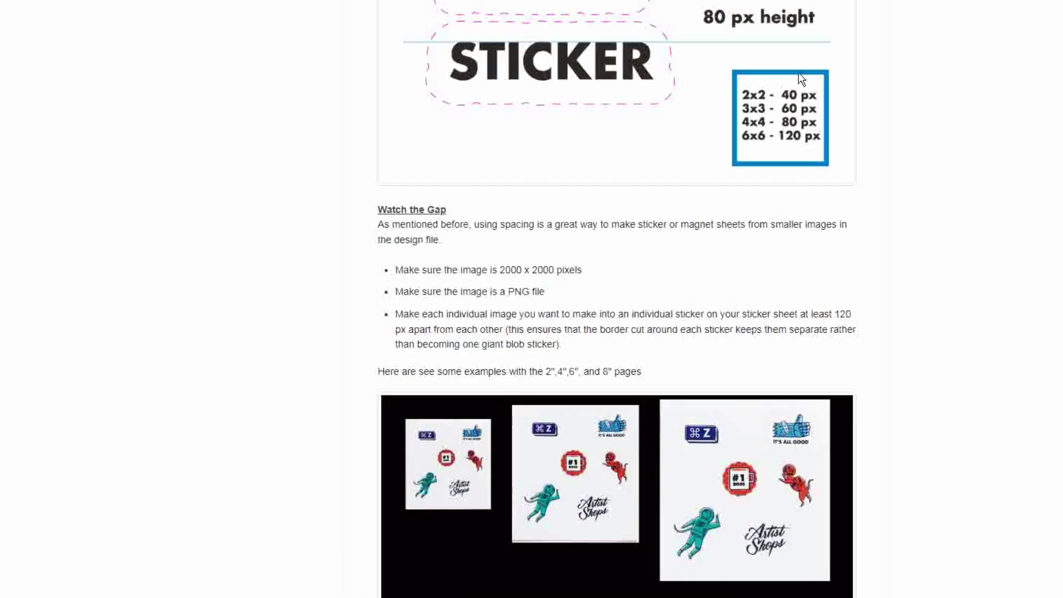
{"action": "scroll", "coordinate": [822, 187], "scroll_direction": "up", "scroll_amount": 4}
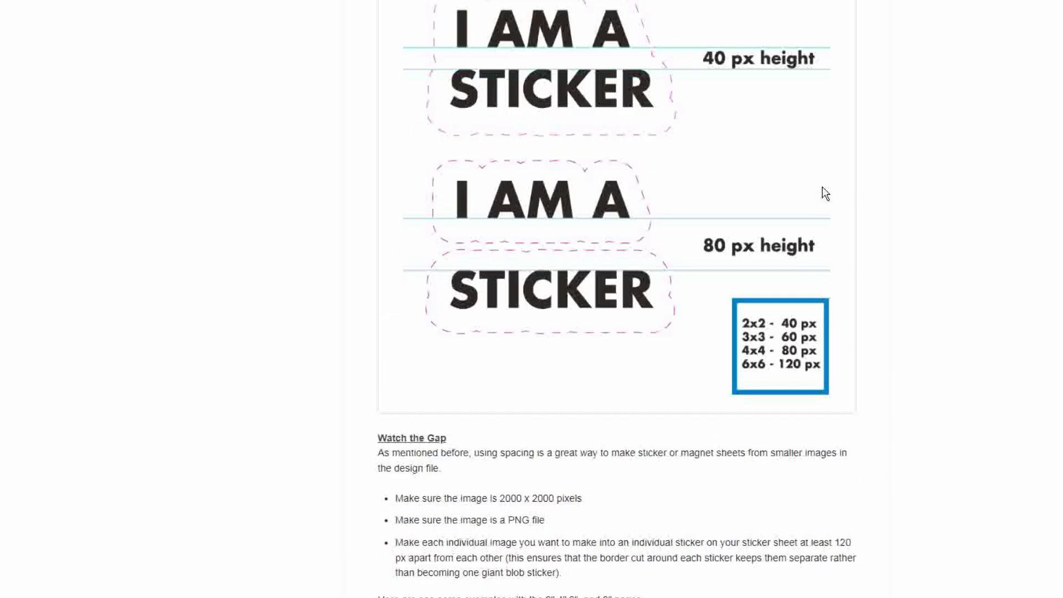
{"action": "scroll", "coordinate": [823, 189], "scroll_direction": "up", "scroll_amount": 1}
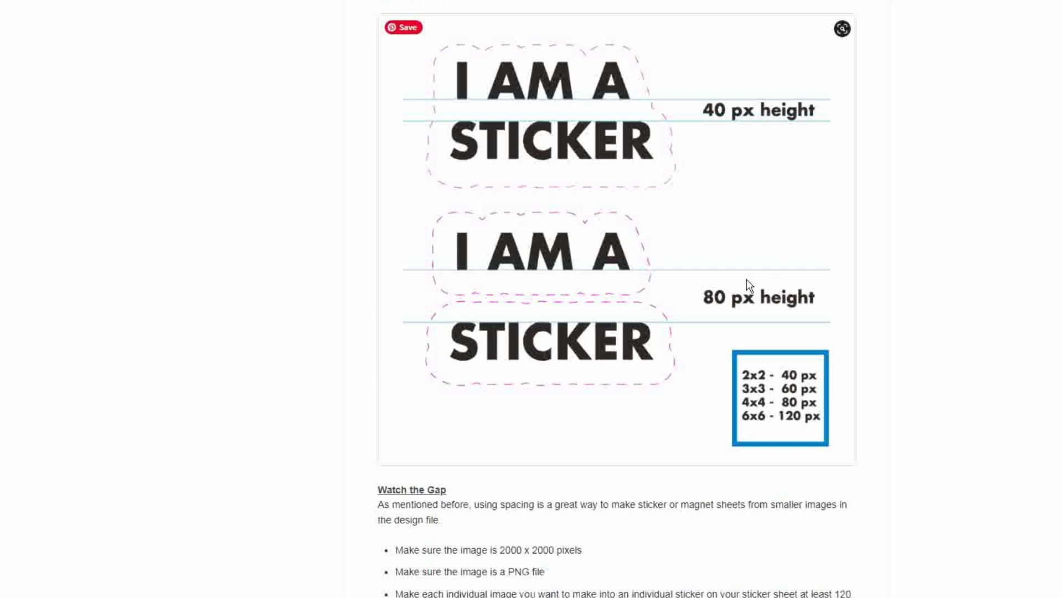
{"action": "scroll", "coordinate": [747, 279], "scroll_direction": "down", "scroll_amount": 9}
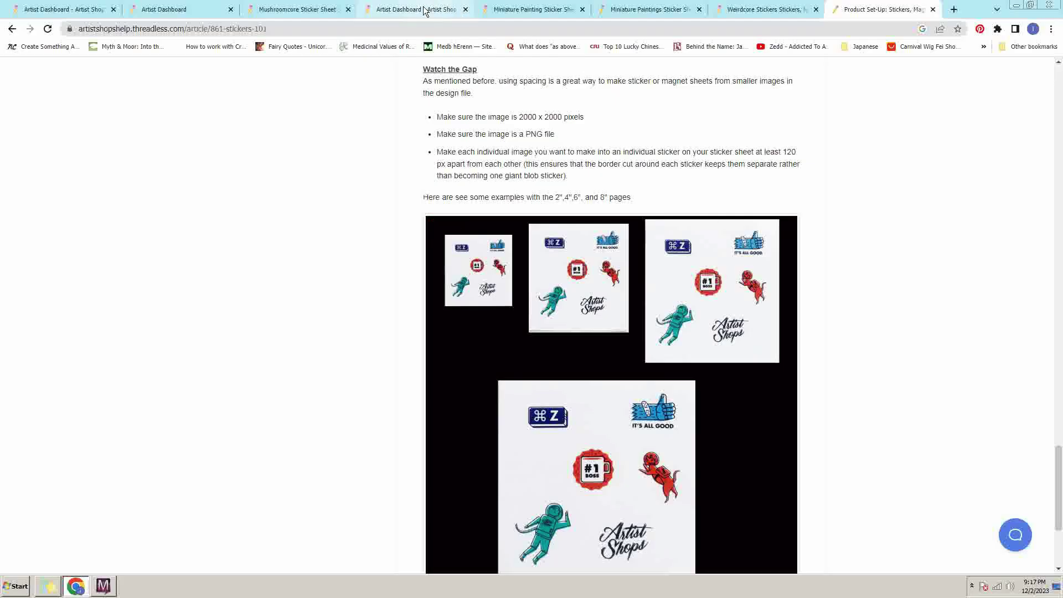
Step: Return to the four-design sticker sheet's product page, reload it and display its flat artwork preview
{"action": "left_click", "coordinate": [423, 9]}
{"action": "left_click", "coordinate": [533, 10]}
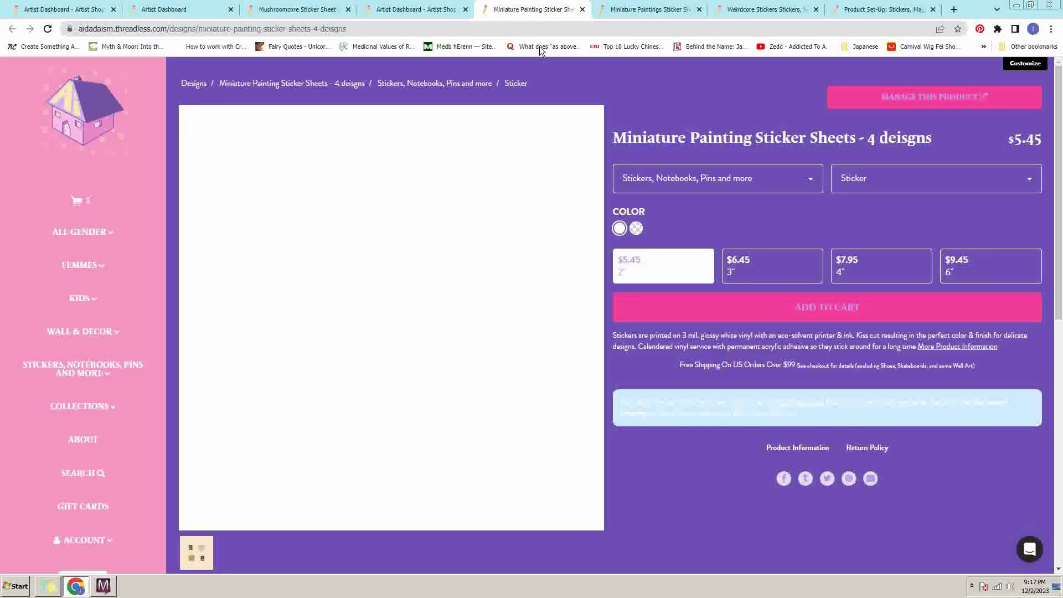
{"action": "left_click", "coordinate": [48, 30]}
{"action": "left_click", "coordinate": [207, 548]}
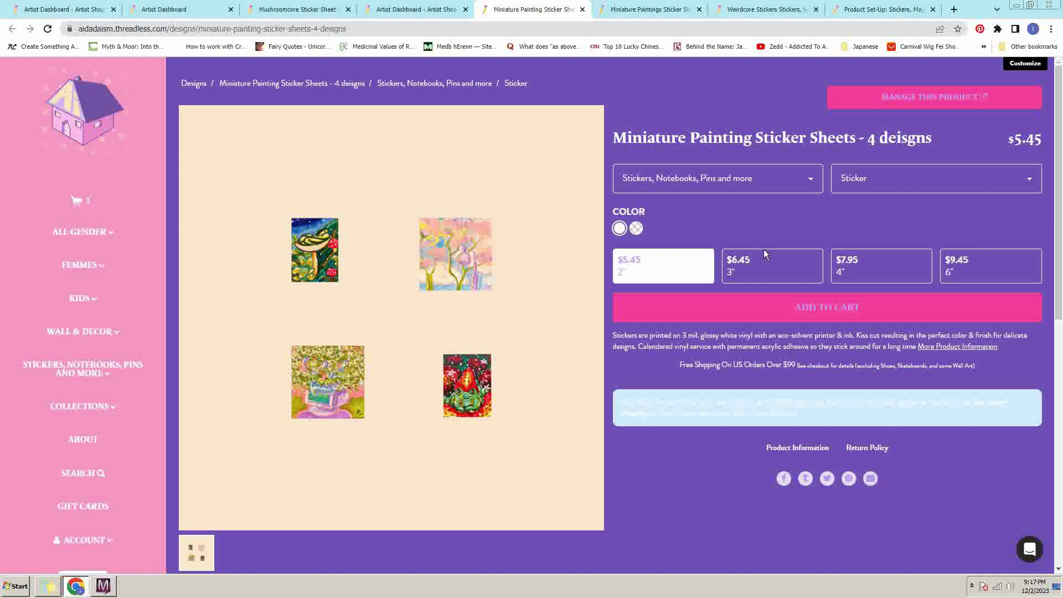
Step: Select the 6" sticker size and inspect its suitcase, notebook and flat artwork previews
{"action": "left_click", "coordinate": [973, 268]}
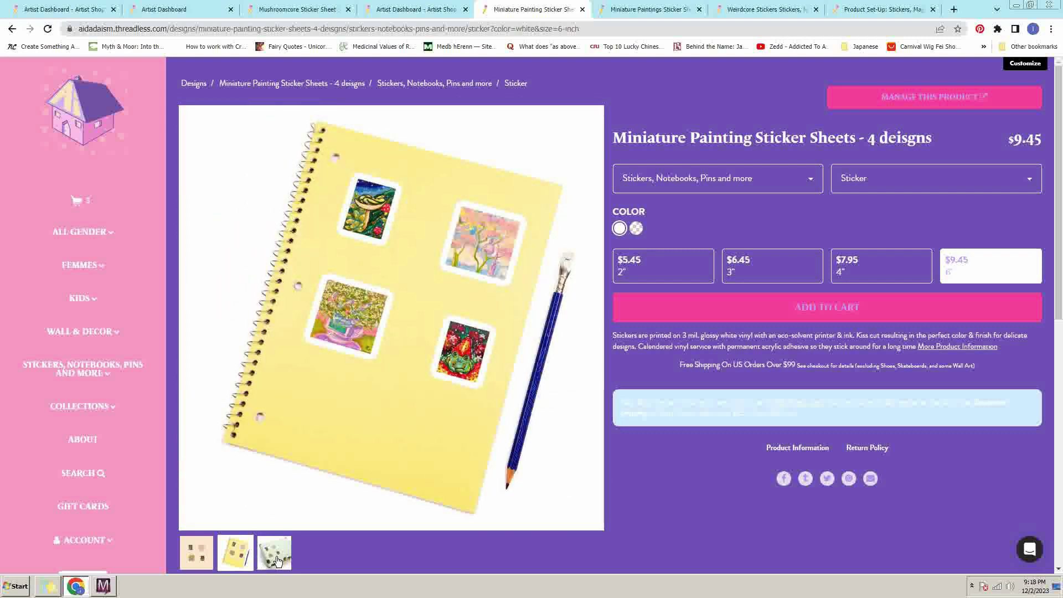
{"action": "left_click", "coordinate": [277, 561]}
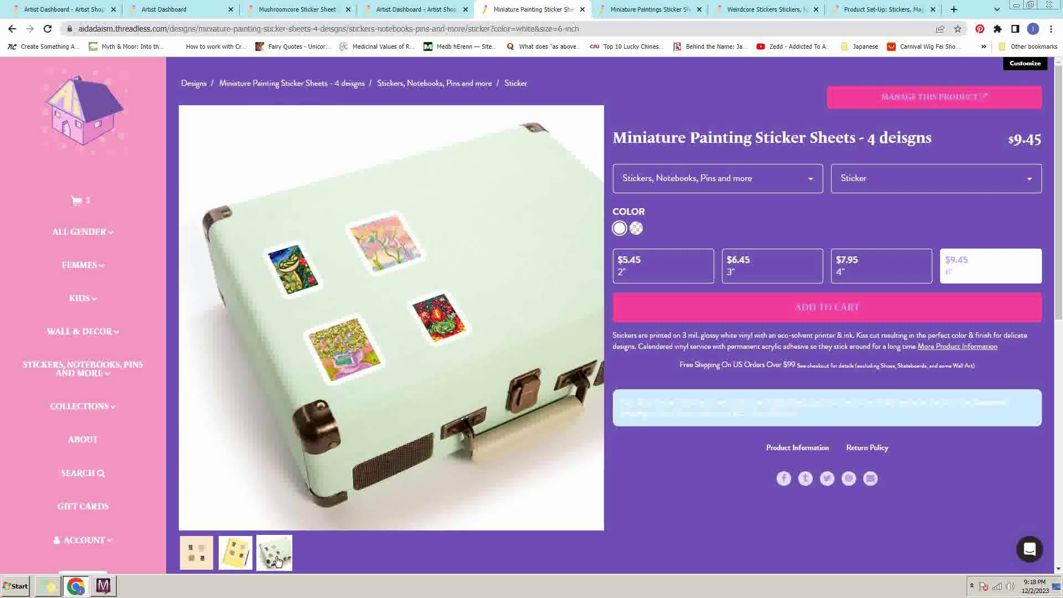
{"action": "left_click", "coordinate": [236, 560]}
{"action": "left_click", "coordinate": [204, 555]}
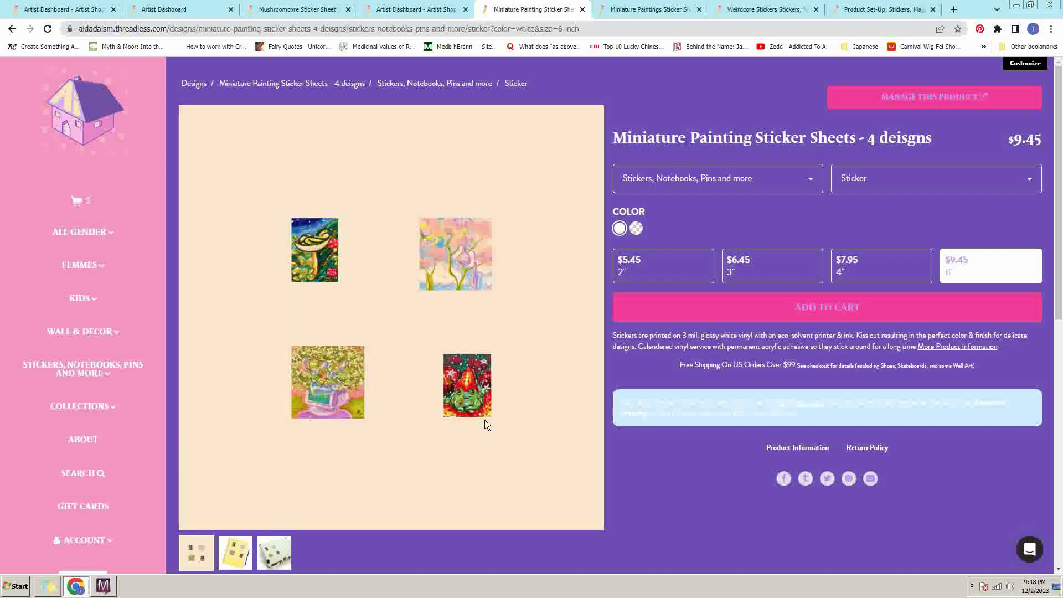
Step: Switch the four-design sticker product to the clear color
{"action": "left_click", "coordinate": [634, 228]}
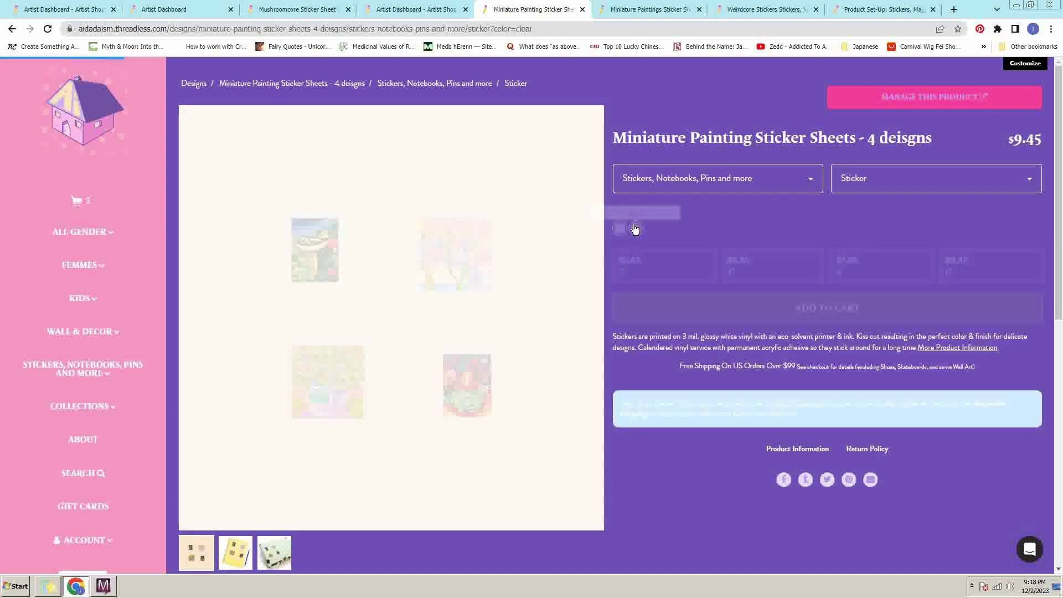